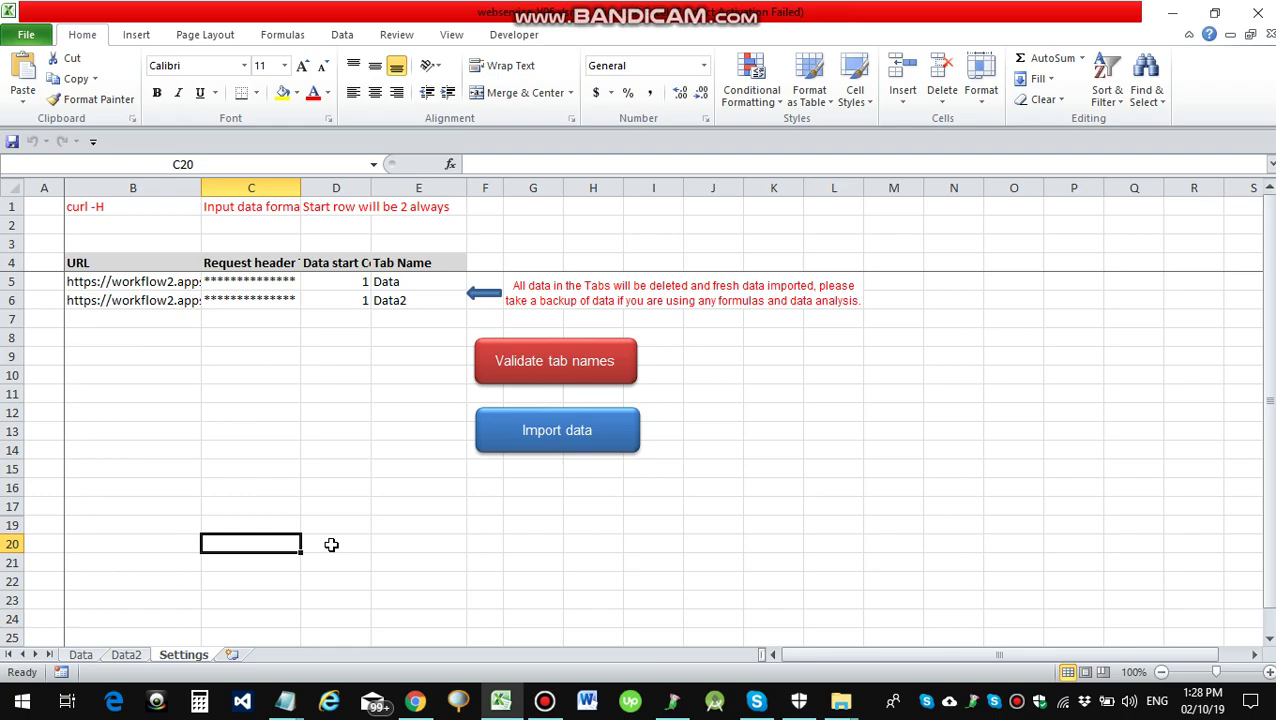
# - Look over the Data and Data2 sheets, and review the URL and request header token settings on the Settings sheet
pyautogui.click(80, 655)
pyautogui.click(124, 656)
pyautogui.click(171, 655)
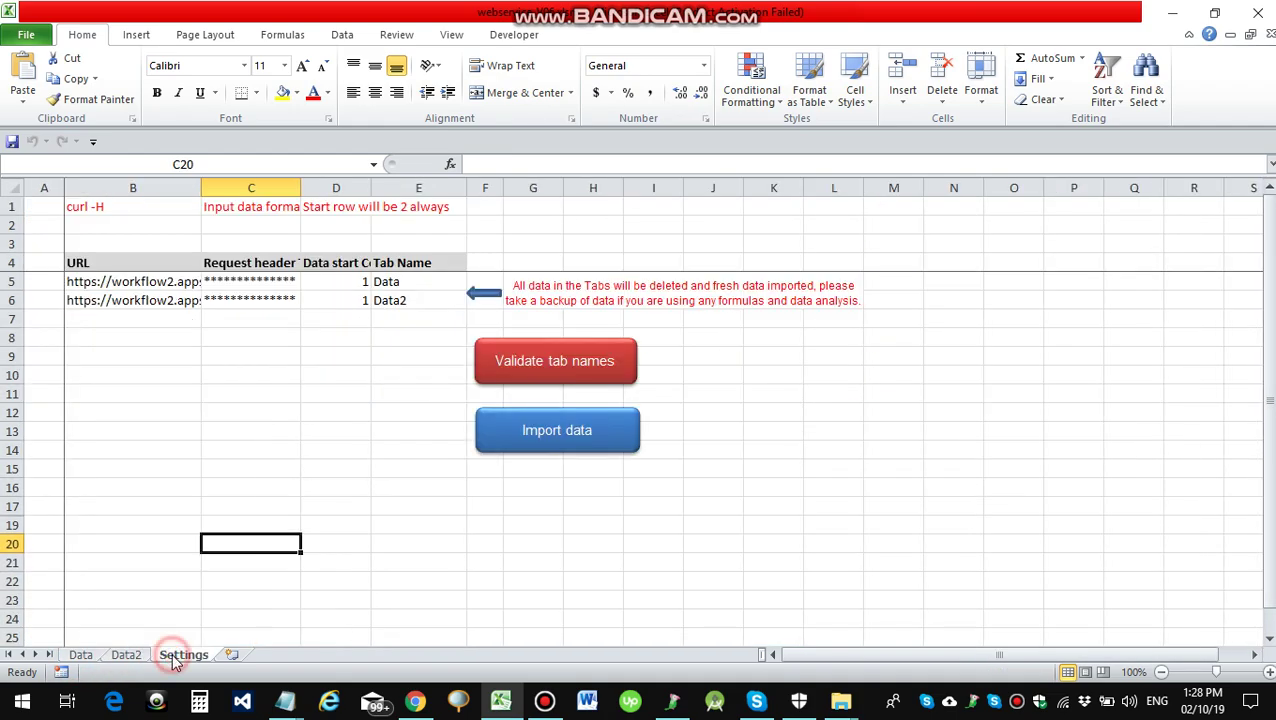
pyautogui.click(142, 499)
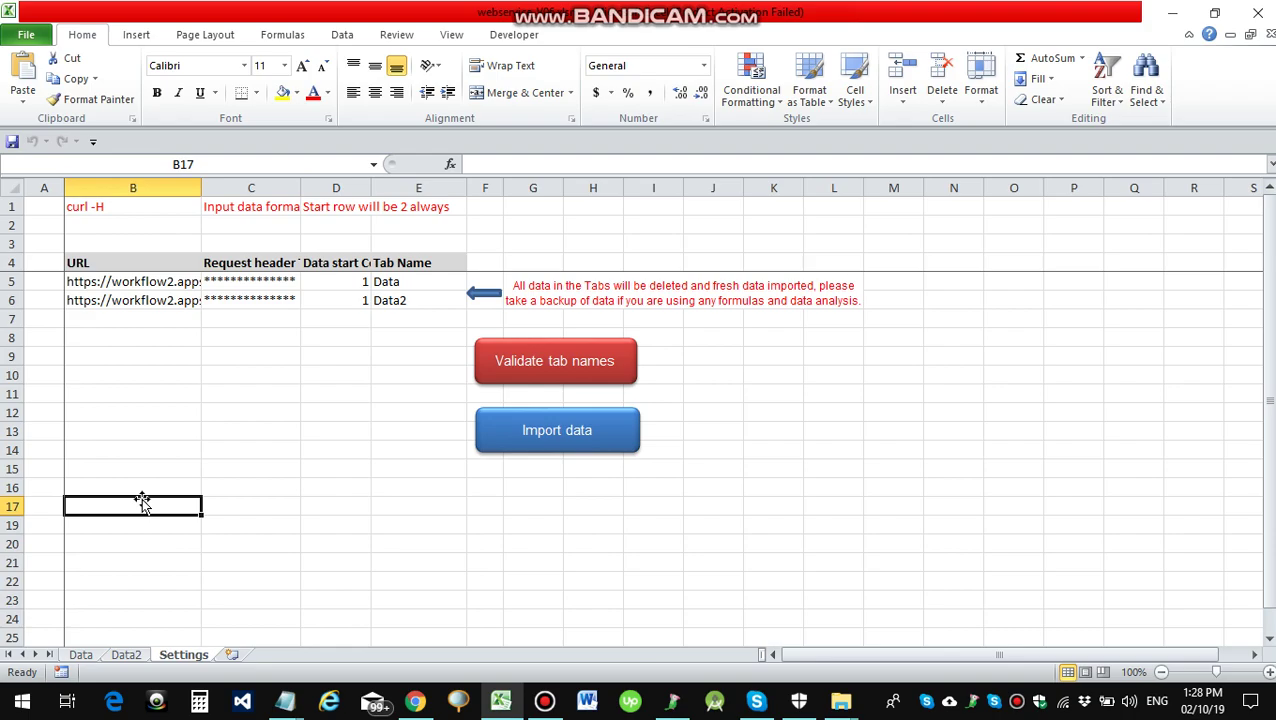
pyautogui.click(256, 263)
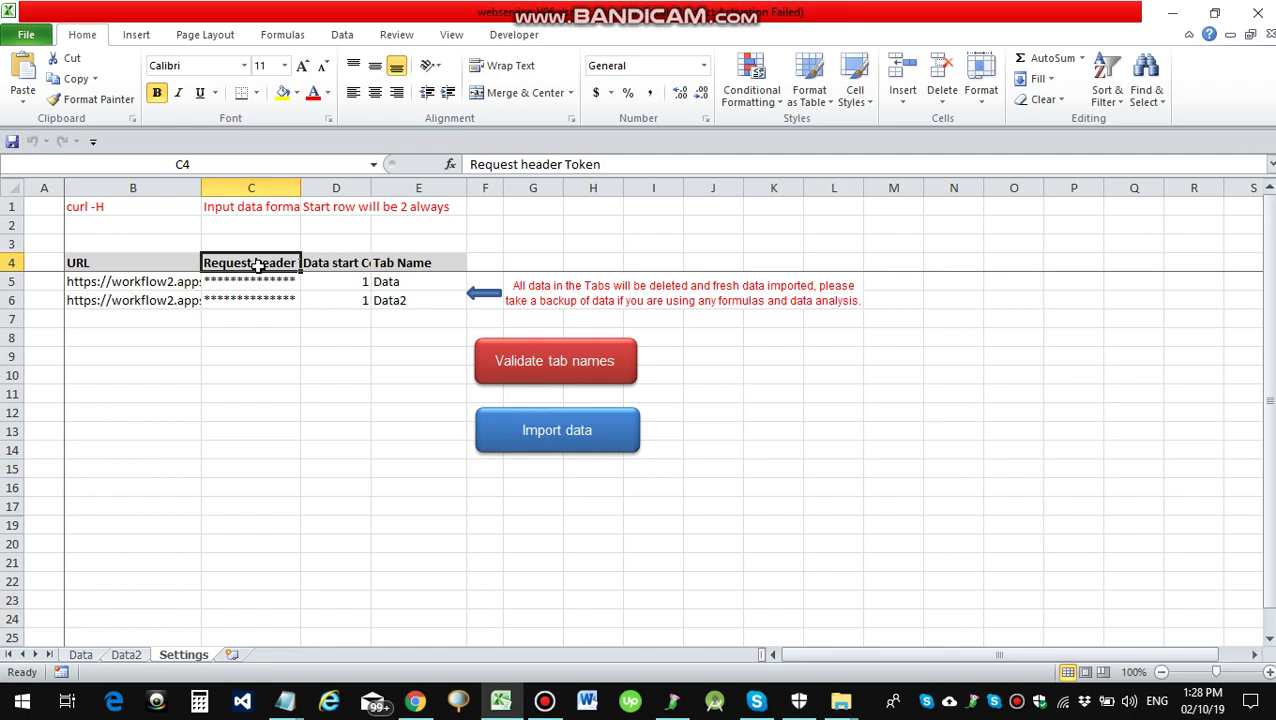
pyautogui.click(100, 299)
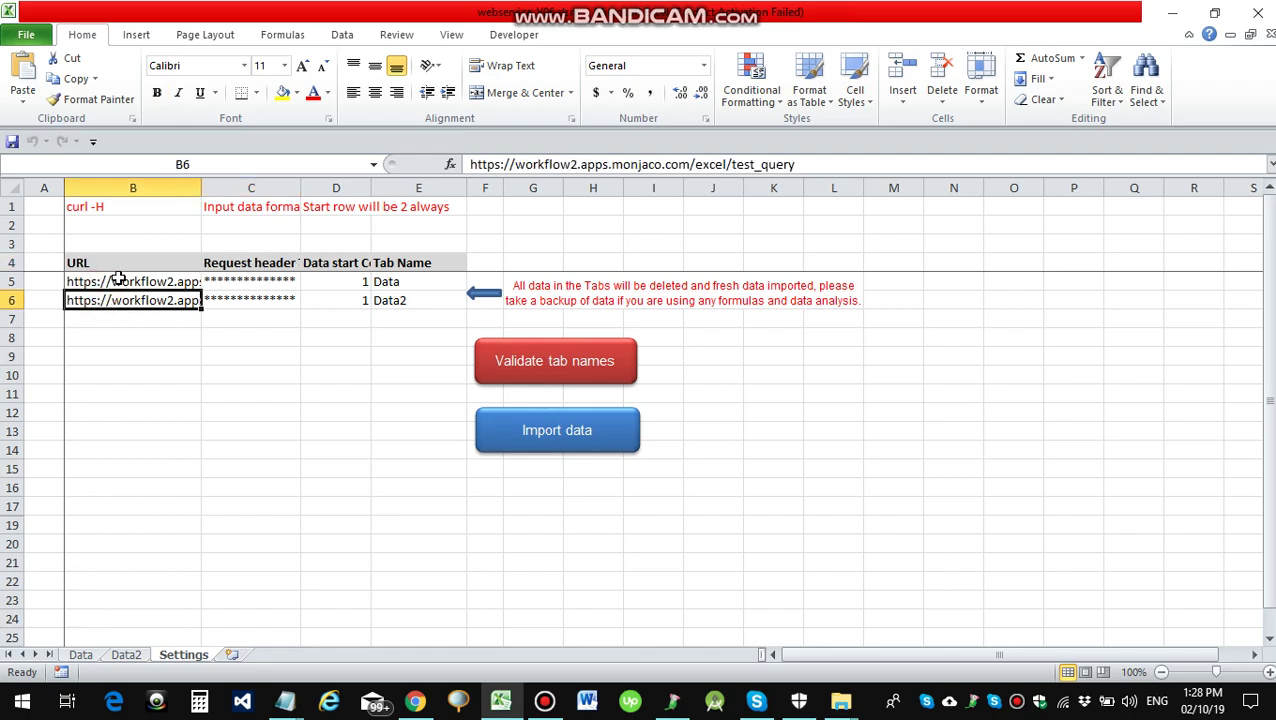
pyautogui.click(256, 263)
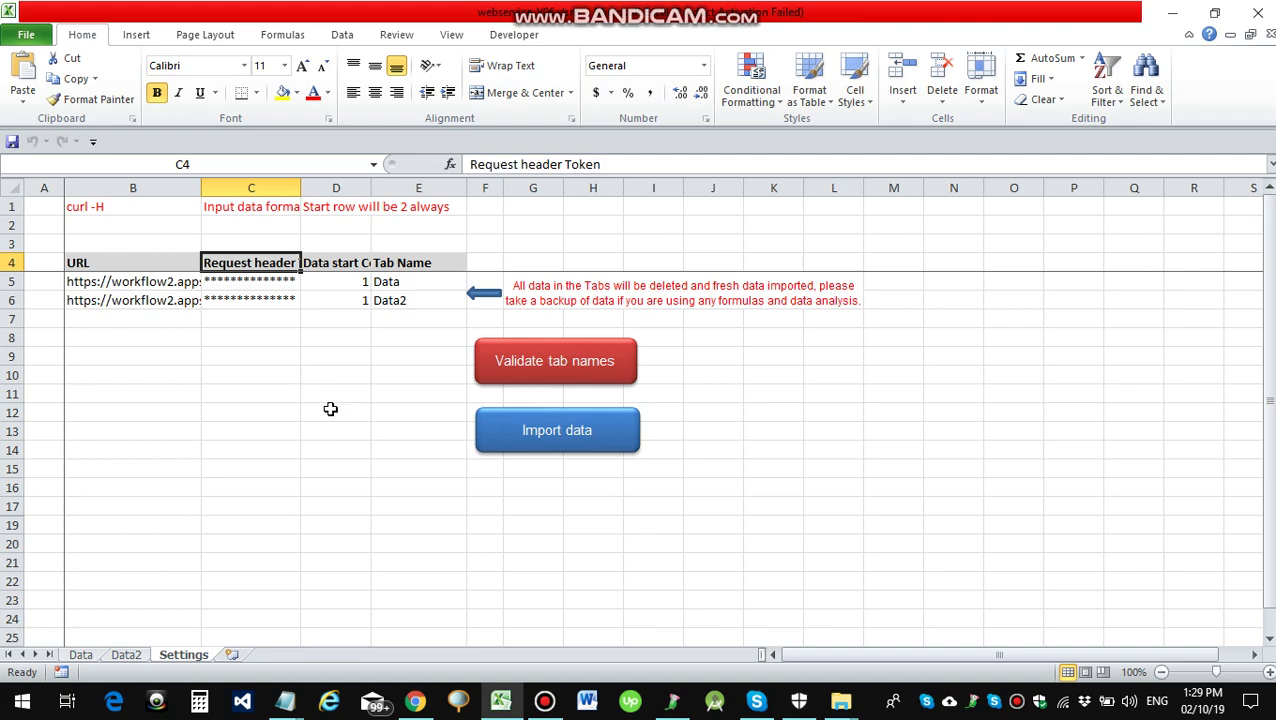
# - Open the code of the Main macro assigned to the Import data shape
pyautogui.rightClick(521, 427)
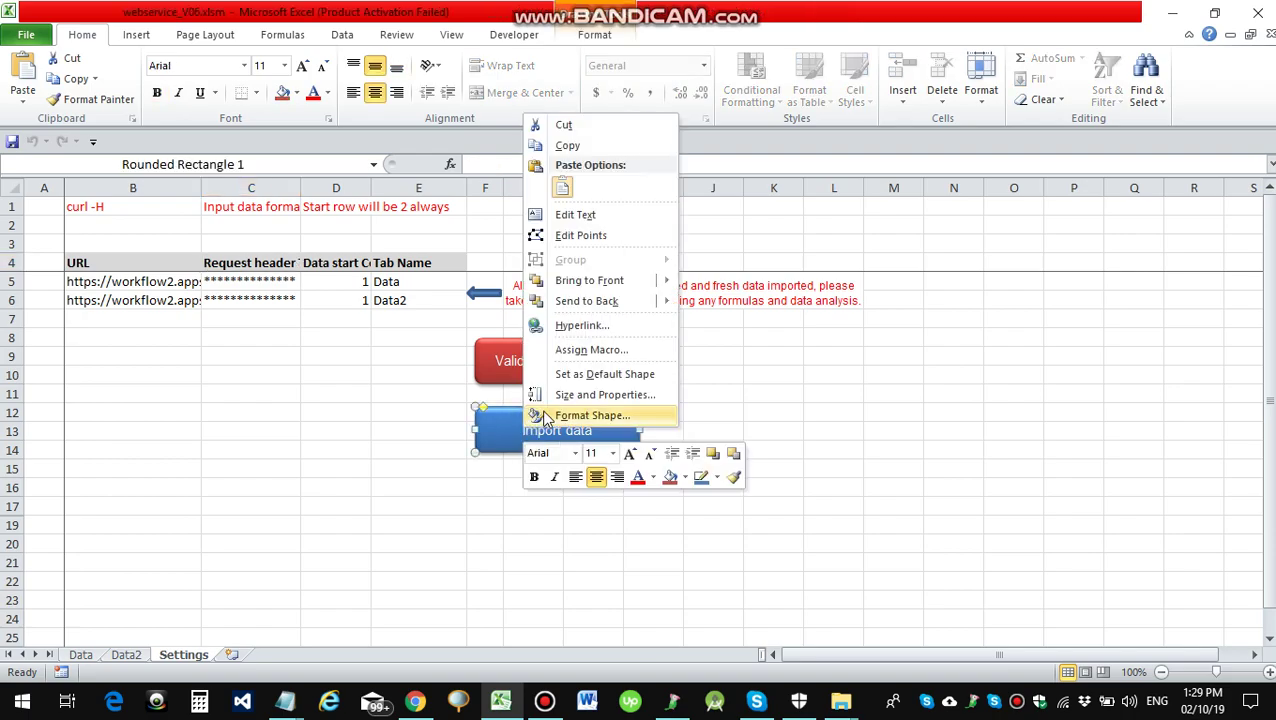
pyautogui.click(562, 357)
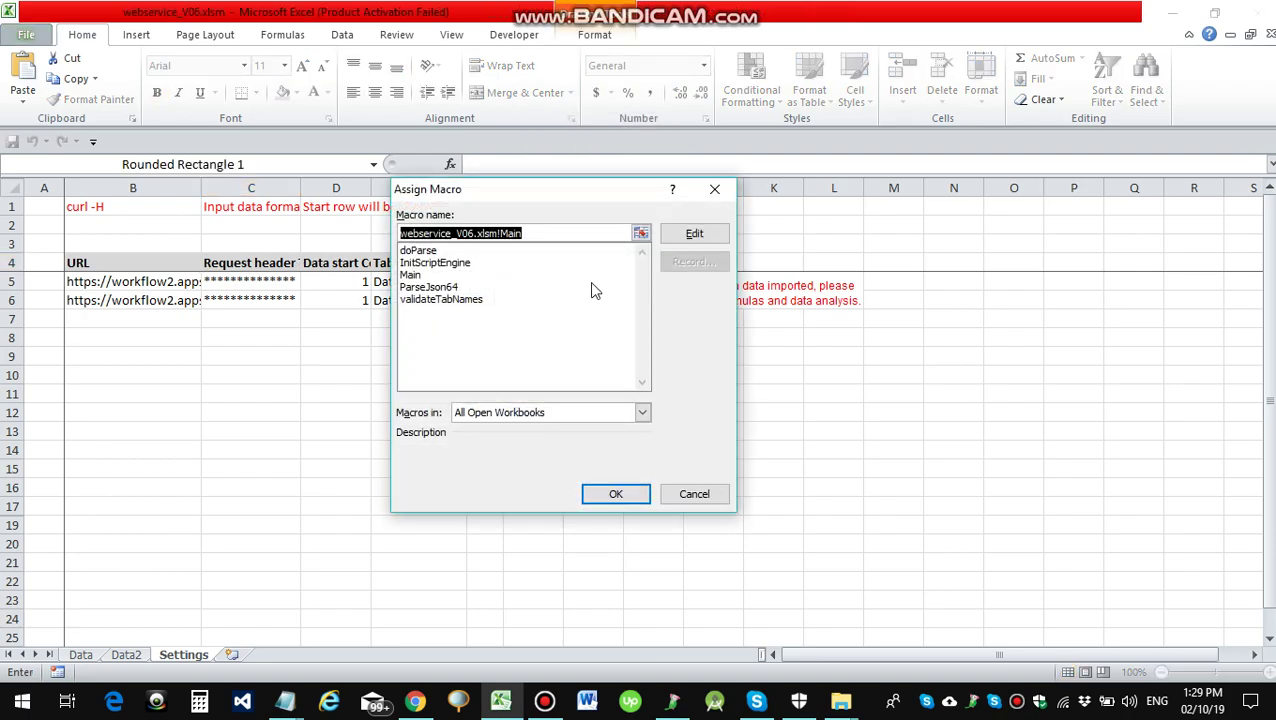
pyautogui.click(693, 234)
# - Close the Immediate window and set breakpoints in Main on the DoEvents line below the parse data comment and on the ParseJson64 call
pyautogui.scroll(-7, 350, 397)
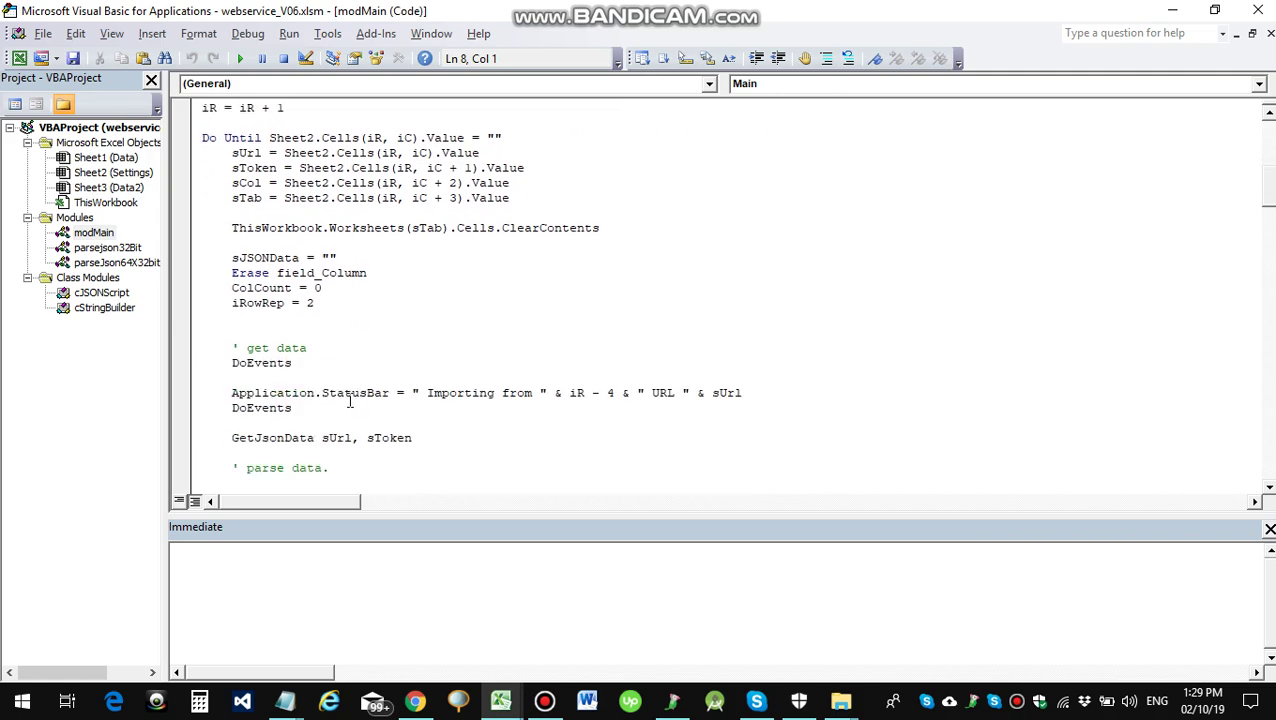
pyautogui.scroll(-3, 350, 400)
pyautogui.click(182, 364)
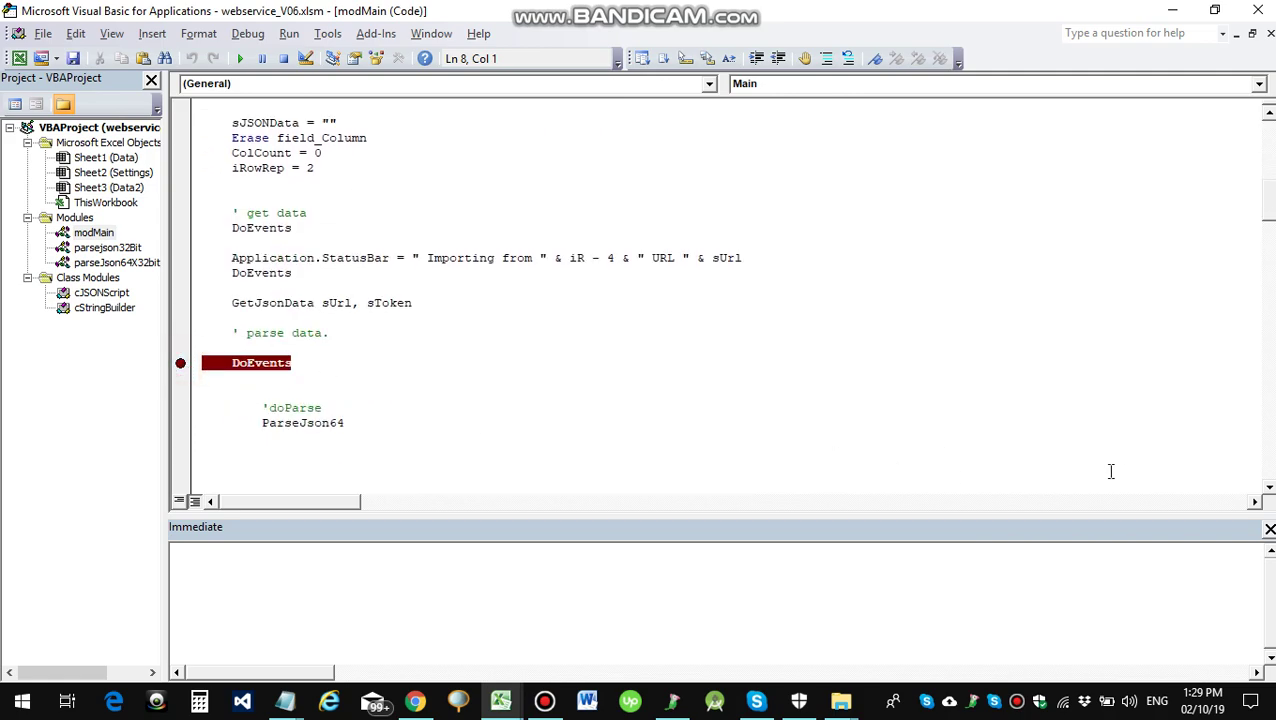
pyautogui.click(1268, 530)
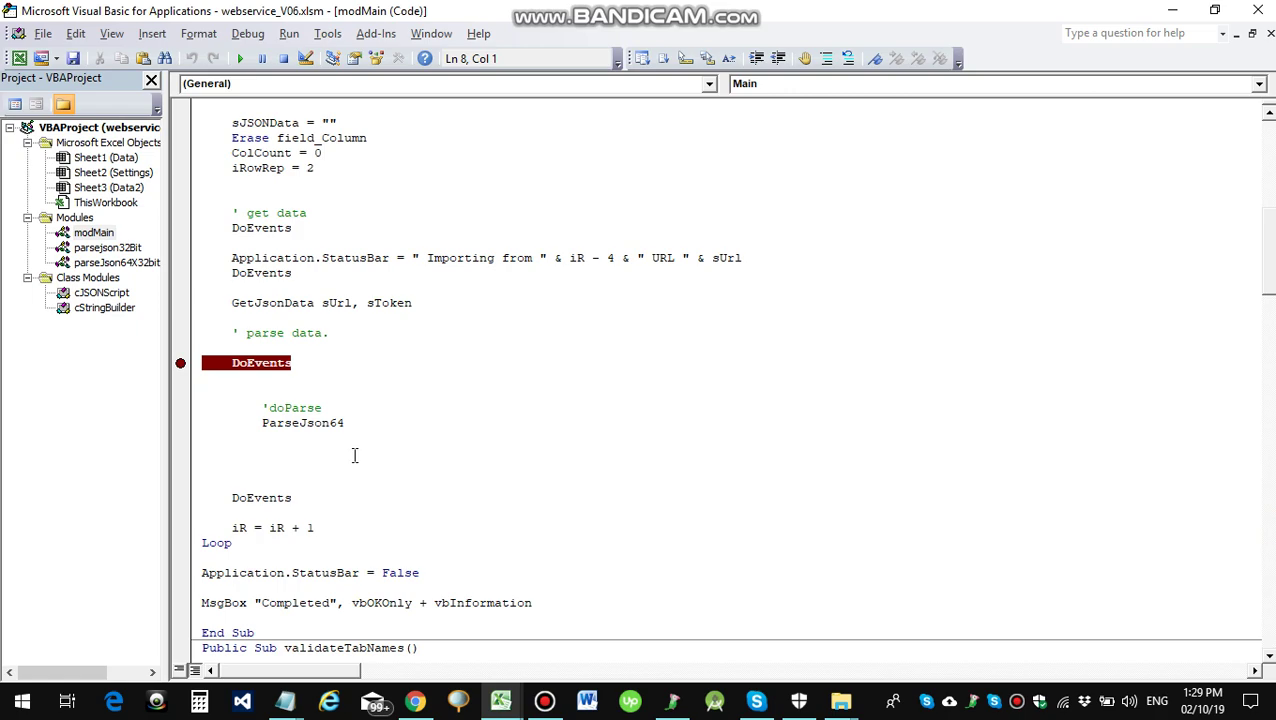
pyautogui.click(180, 423)
pyautogui.click(289, 390)
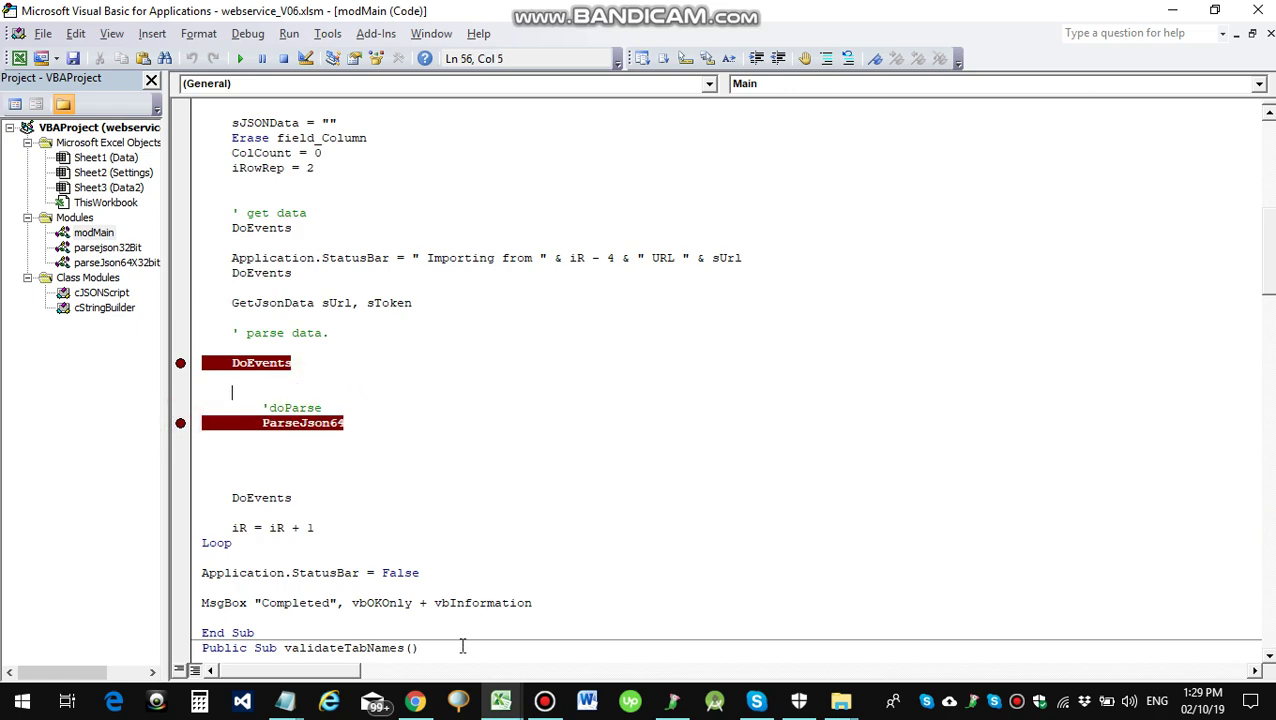
# - Switch back to the Excel workbook and review the first import row's URL, header token, start column and tab name settings
pyautogui.moveTo(500, 704)
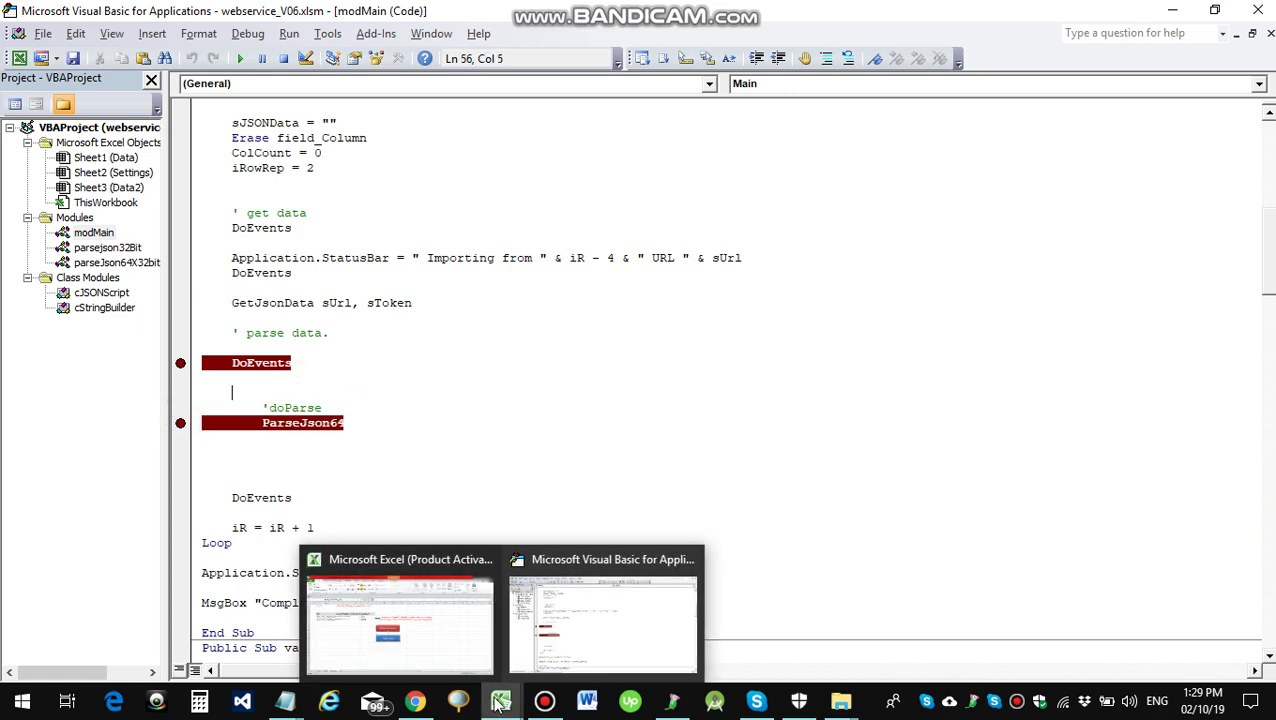
pyautogui.click(438, 639)
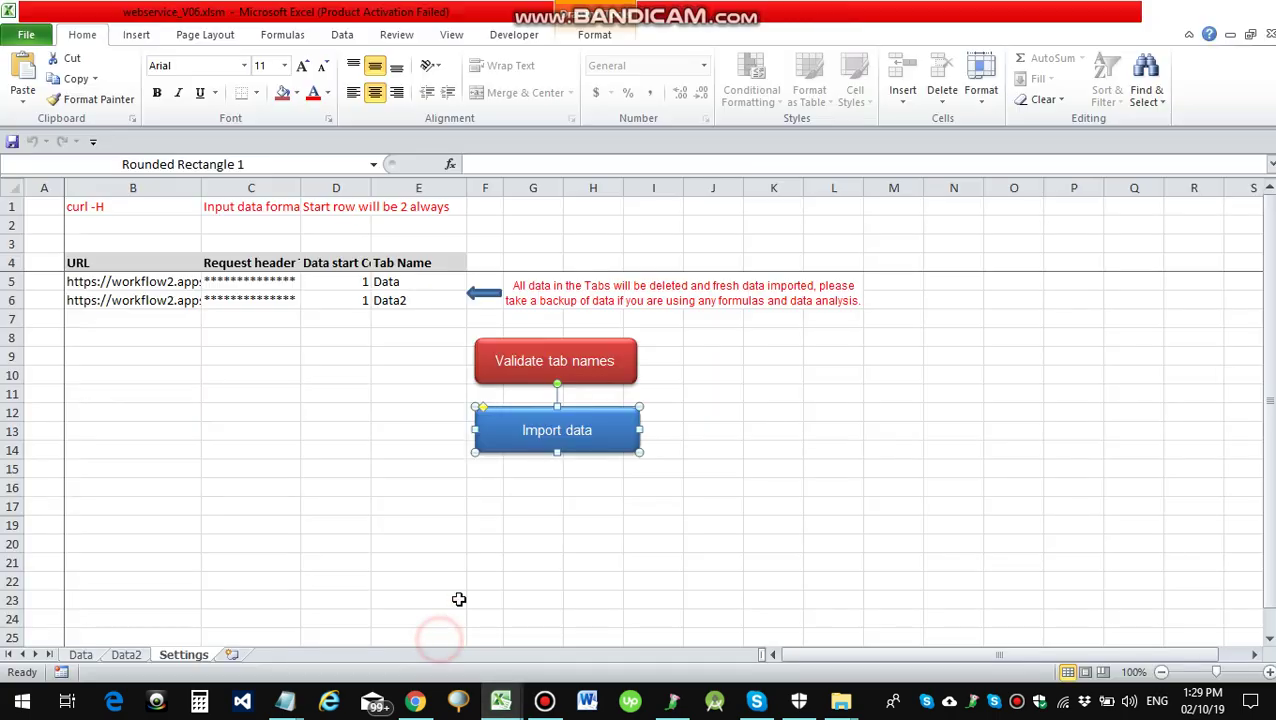
pyautogui.click(113, 285)
pyautogui.click(243, 263)
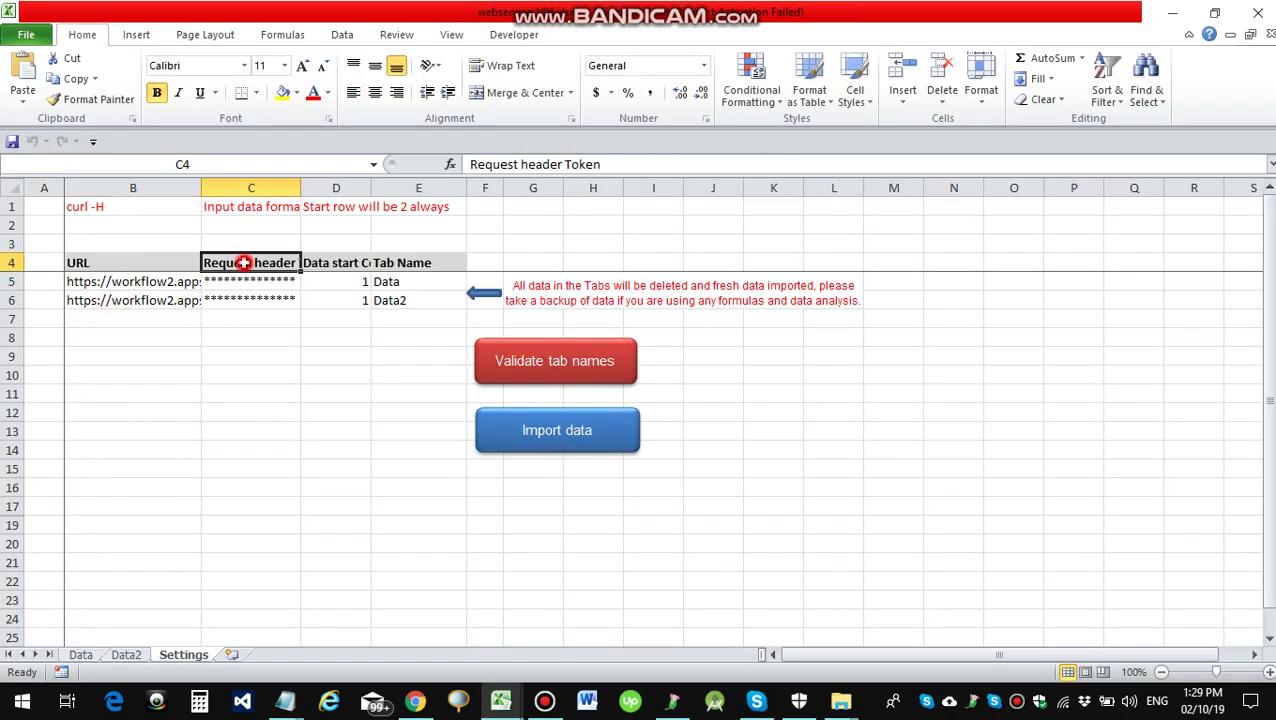
pyautogui.click(332, 281)
pyautogui.click(400, 282)
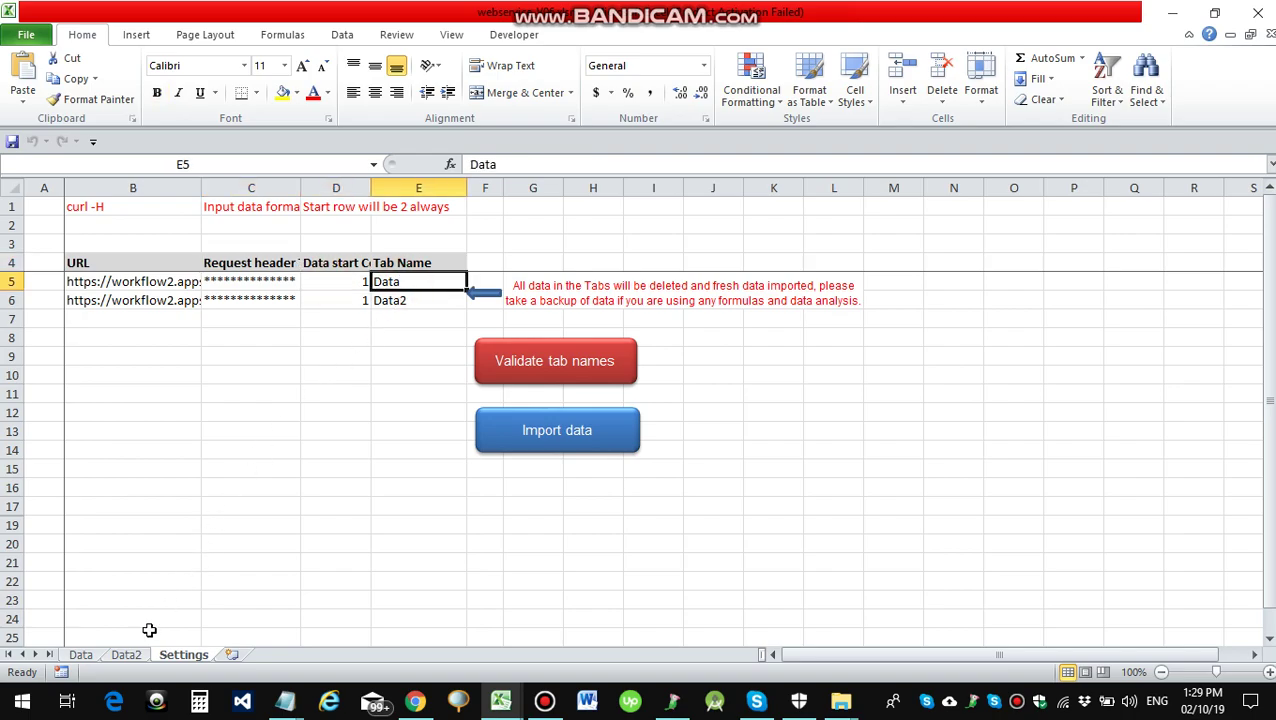
# - Clear all contents of the Data and Data2 sheets
pyautogui.click(80, 655)
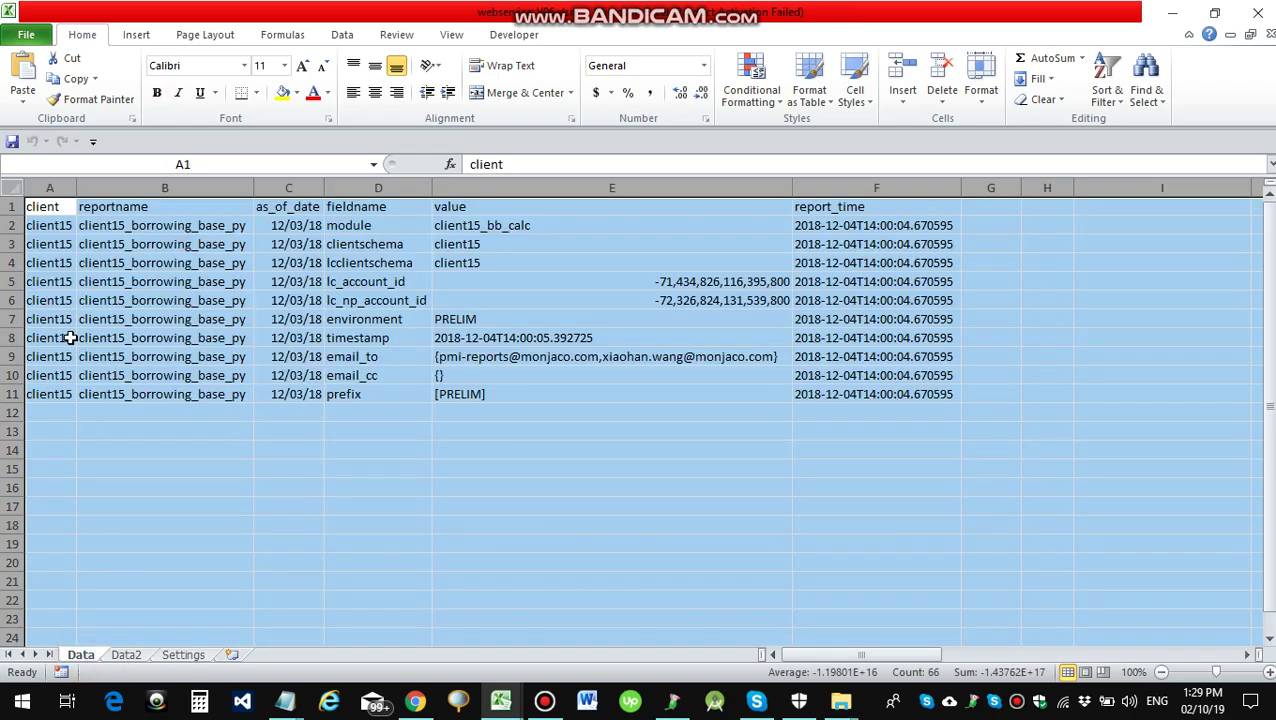
pyautogui.press('Delete')
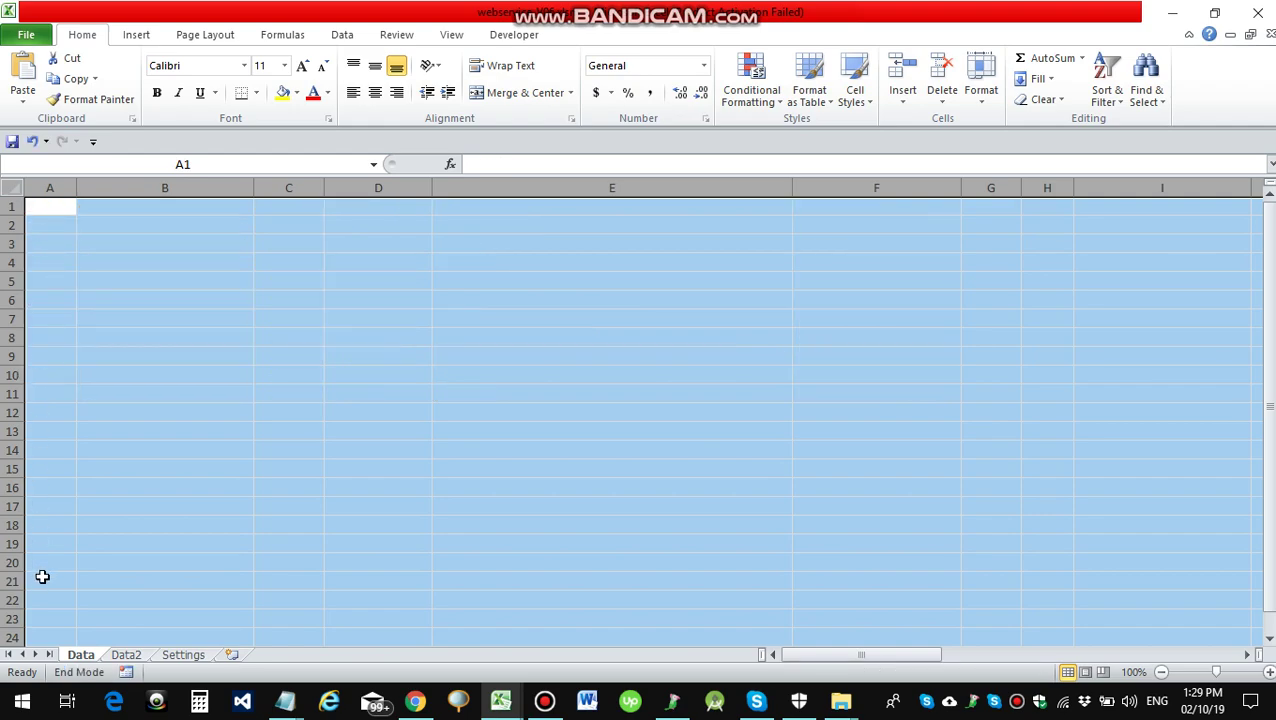
pyautogui.click(126, 655)
pyautogui.click(11, 188)
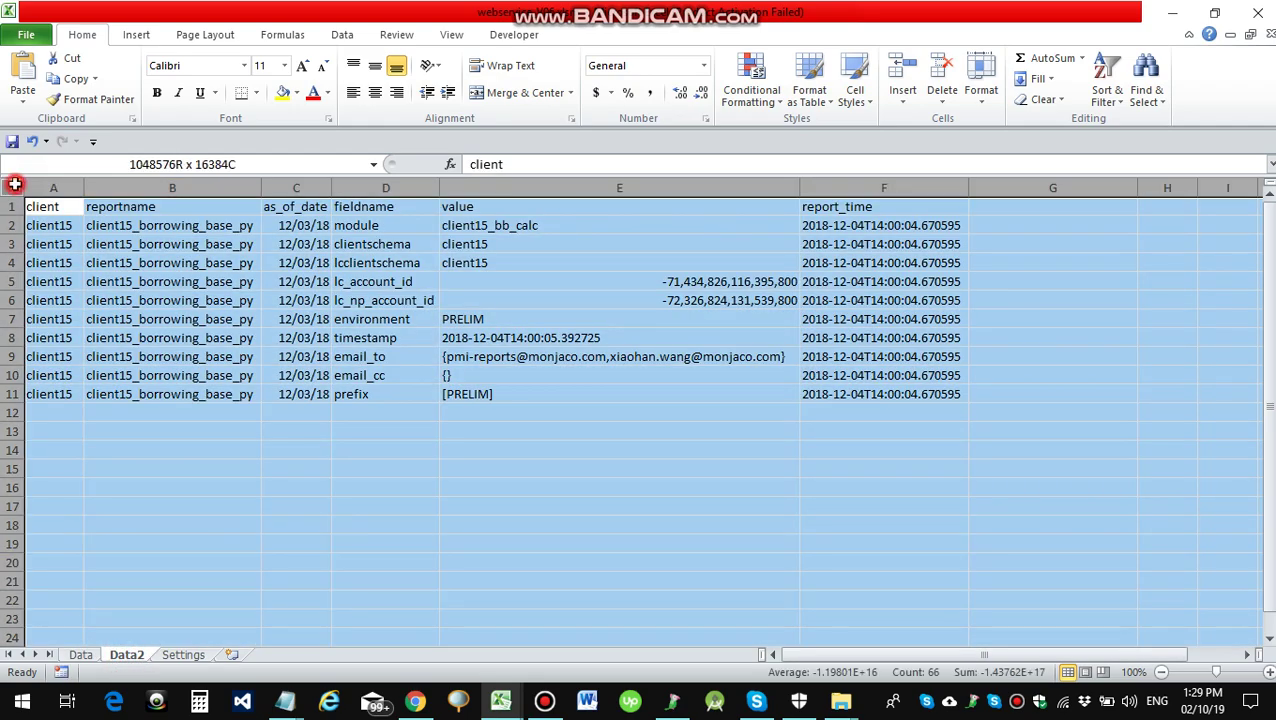
pyautogui.press('Delete')
pyautogui.click(137, 374)
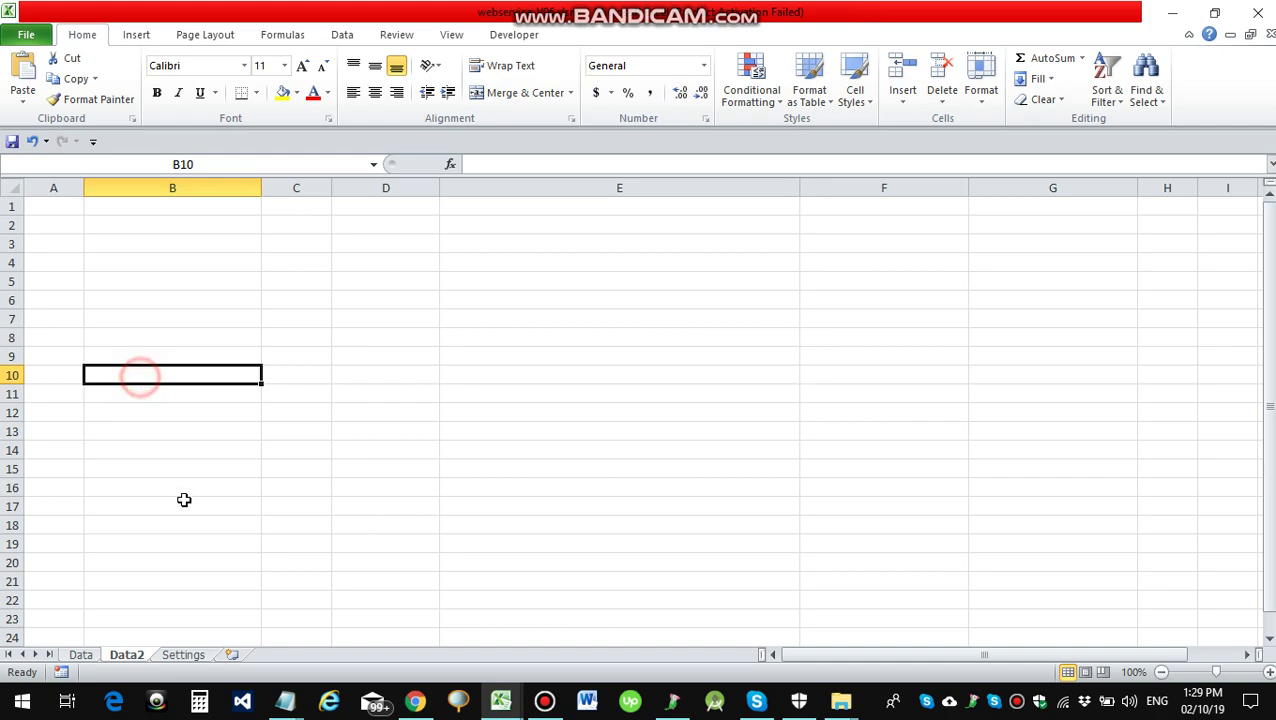
# - Run Import data from the Settings sheet and, at the breakpoint, open the definition of ParseJson64
pyautogui.click(180, 654)
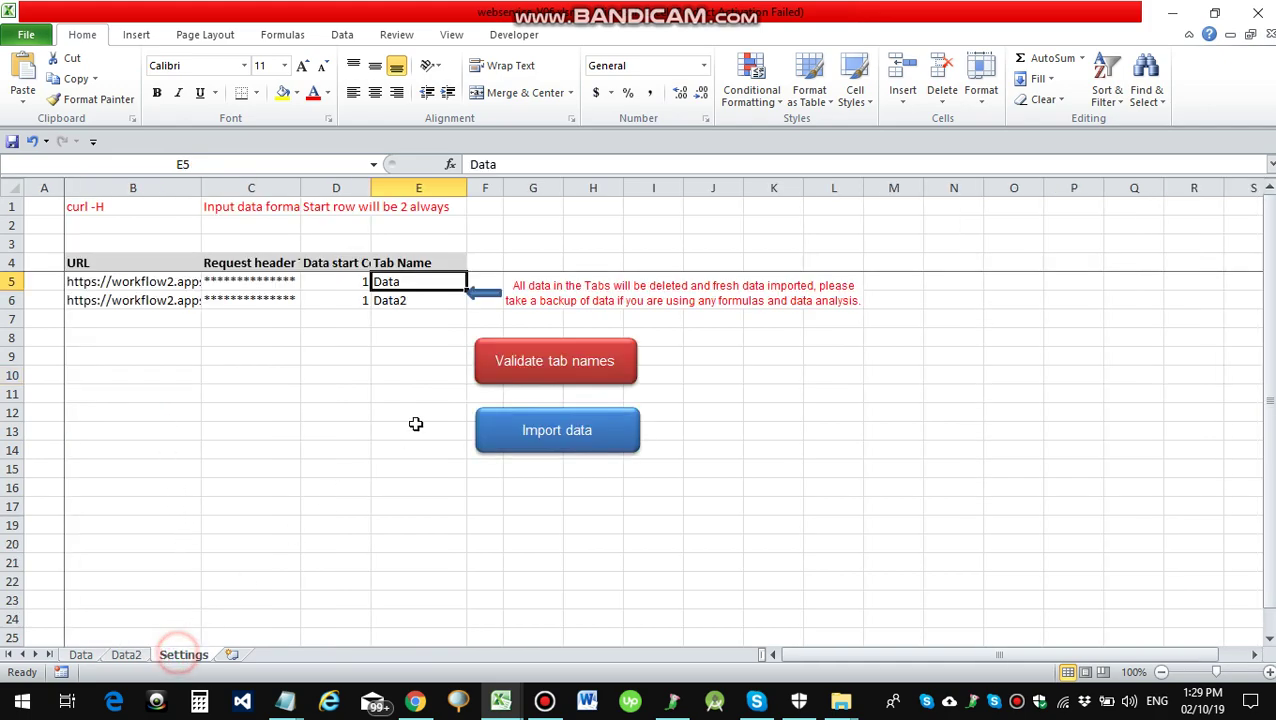
pyautogui.click(546, 443)
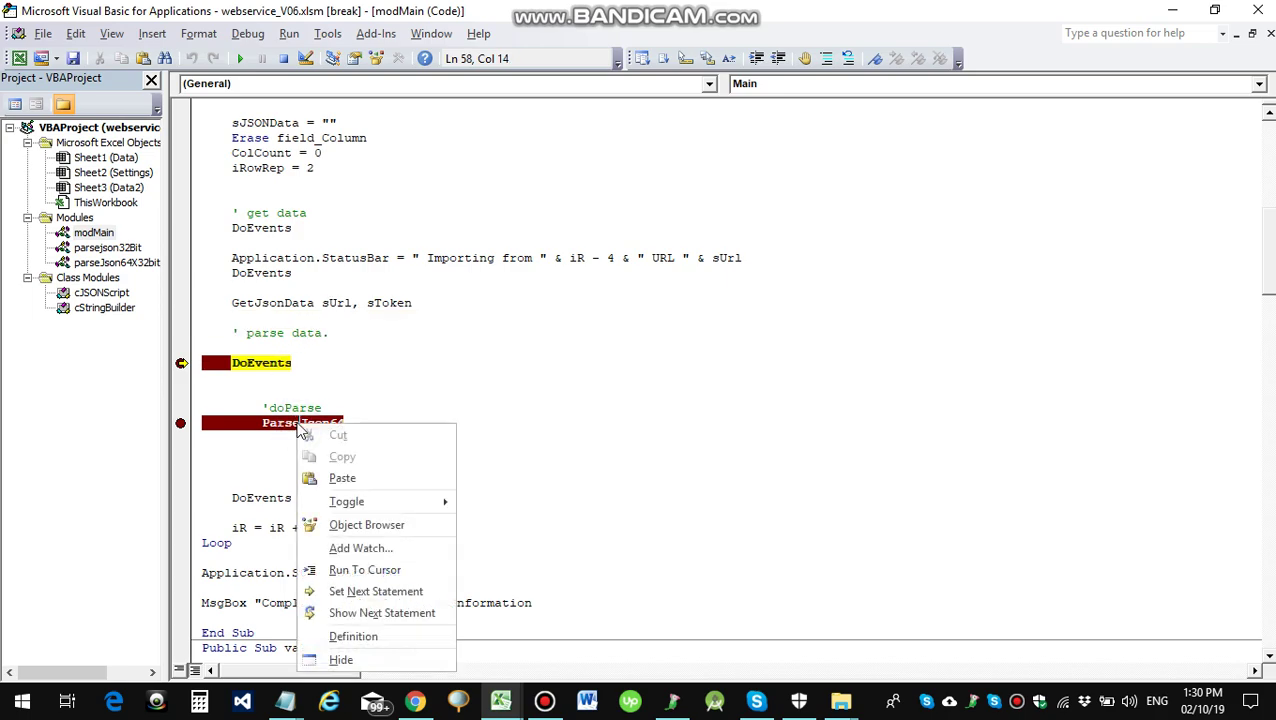
pyautogui.rightClick(297, 424)
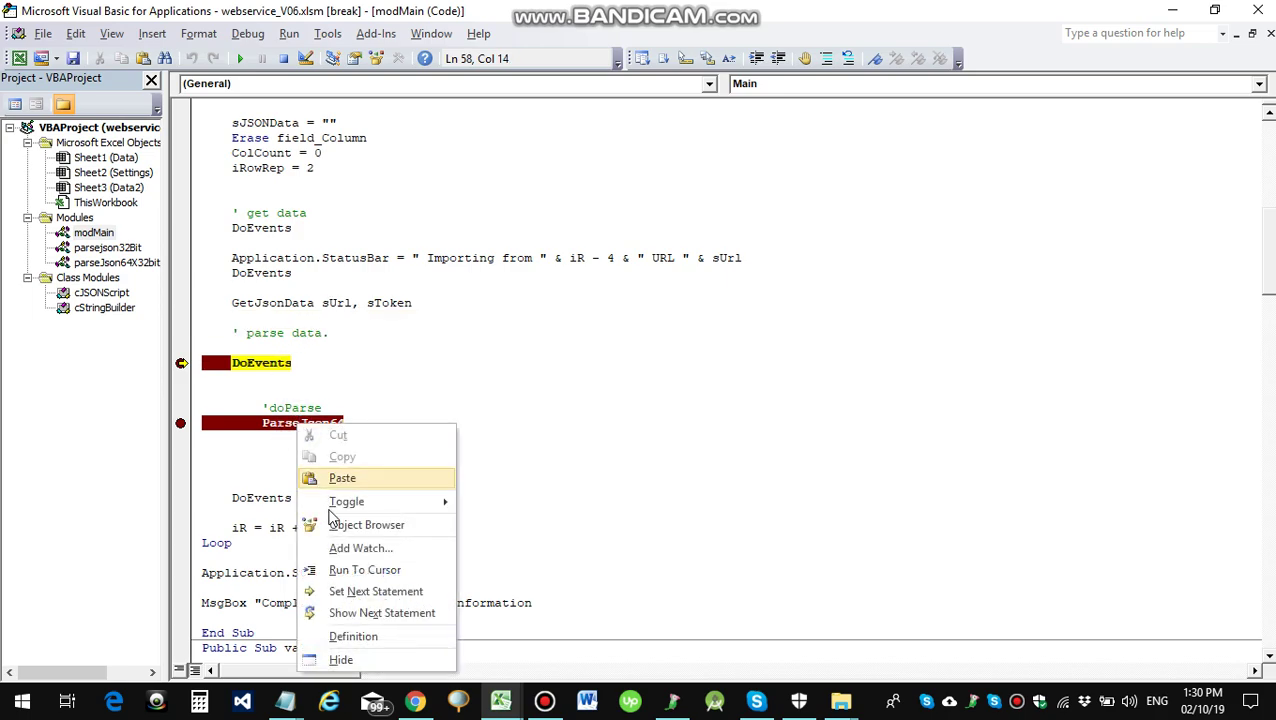
pyautogui.click(345, 640)
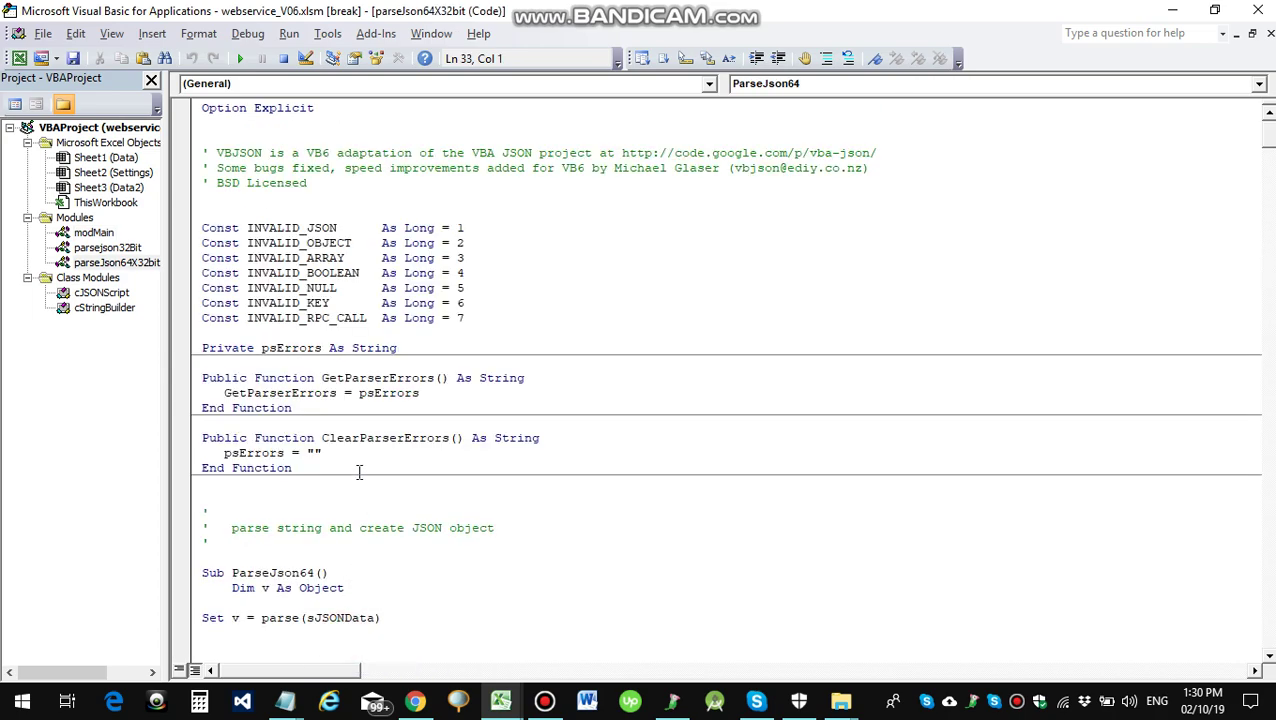
# - Step execution to the parse(sJSONData) line in ParseJson64 and print sJSONData in the Immediate window
pyautogui.press('F8')
pyautogui.press('F8')
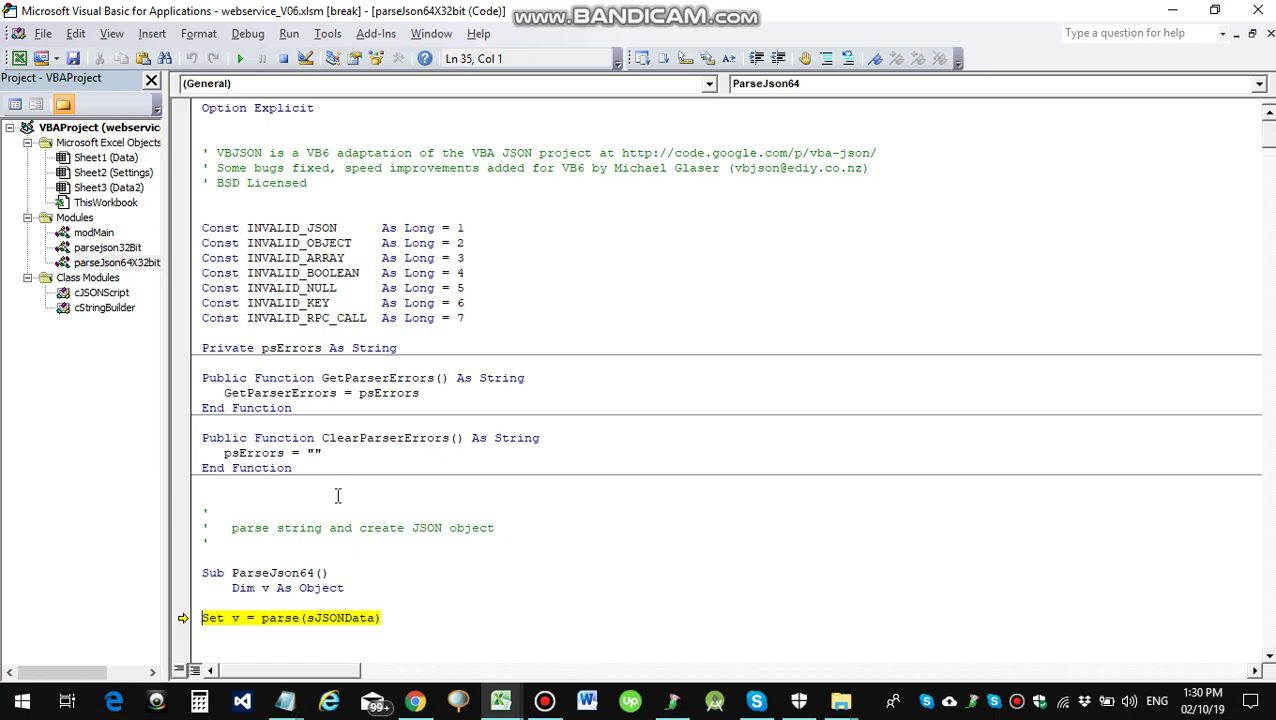
pyautogui.scroll(-4, 363, 483)
pyautogui.doubleClick(340, 438)
pyautogui.hotkey('ctrl', 'c')
pyautogui.moveTo(342, 443)
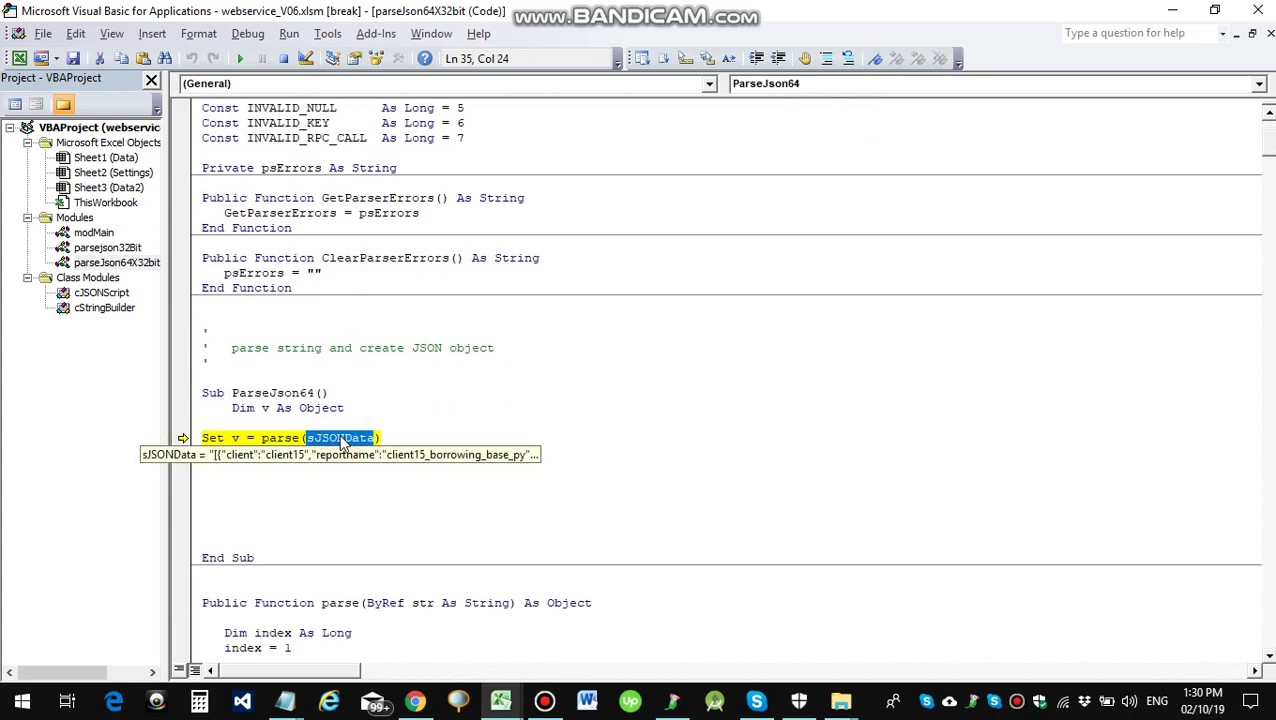
pyautogui.hotkey('ctrl', 'g')
pyautogui.write('?')
pyautogui.hotkey('ctrl', 'v')
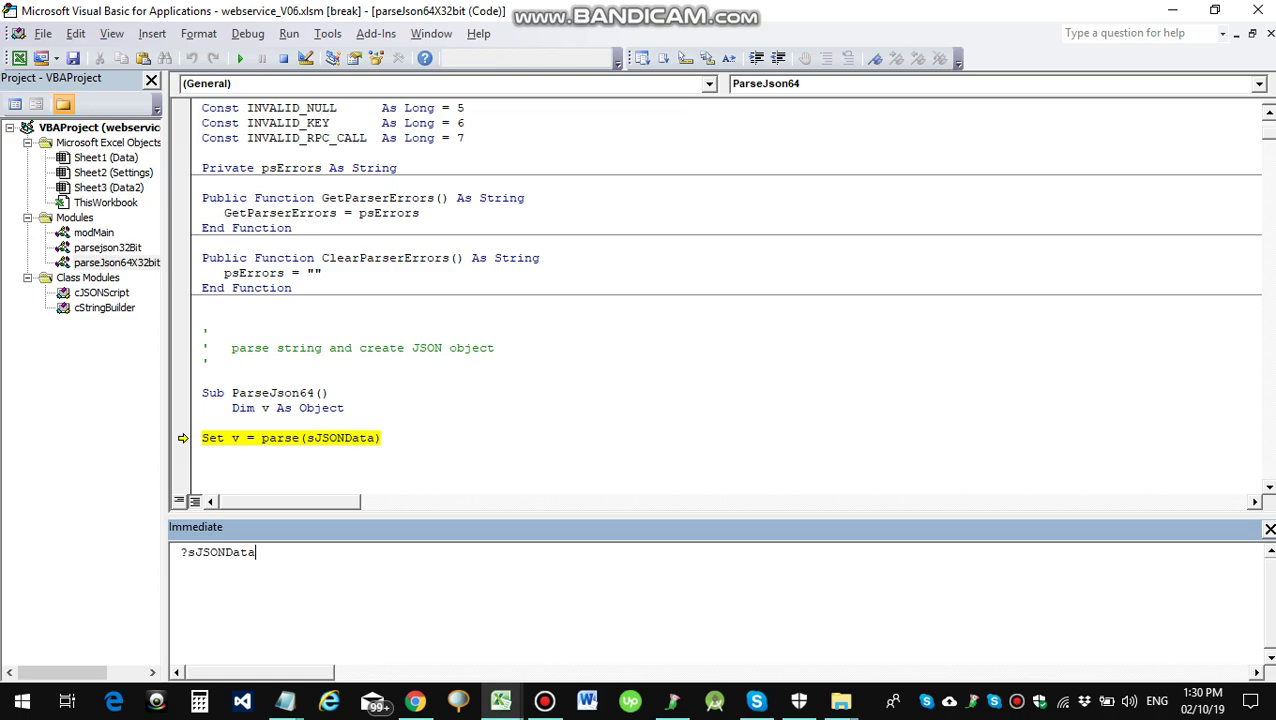
pyautogui.press('Return')
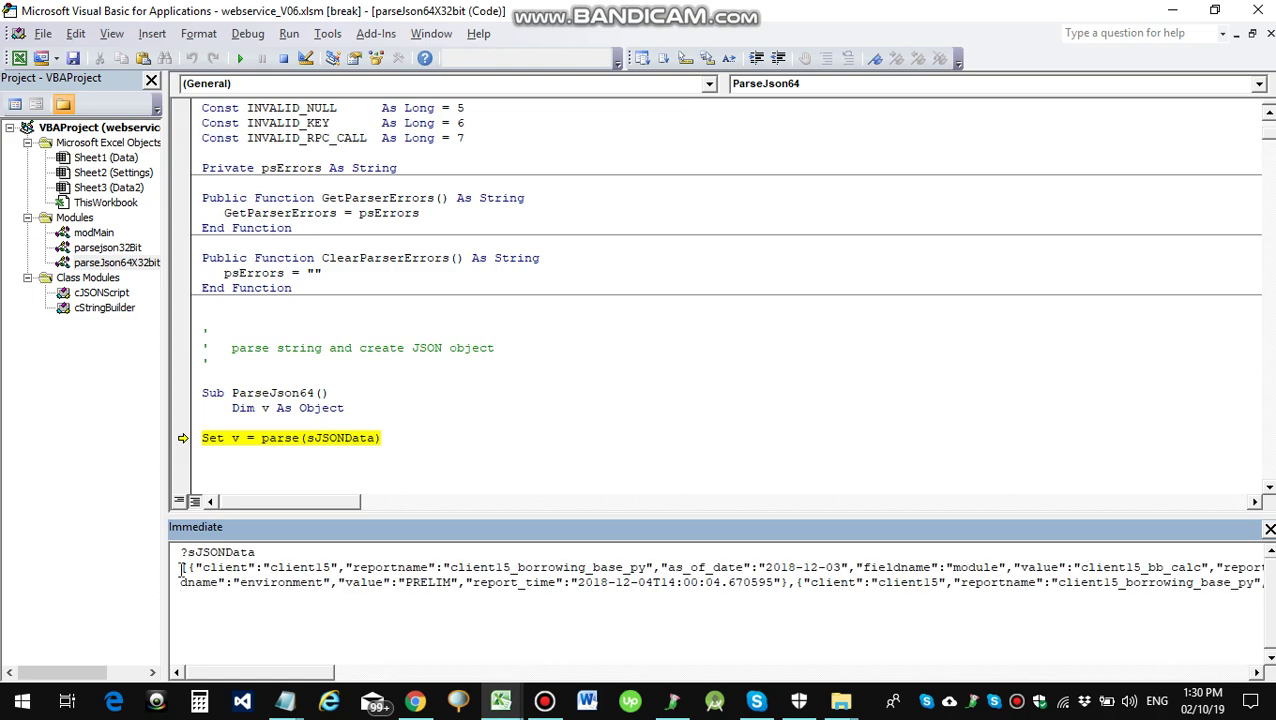
# - Copy the printed JSON and replace the input text of Json Parser Online in Chrome with it
pyautogui.moveTo(182, 569); pyautogui.dragTo(262, 614)
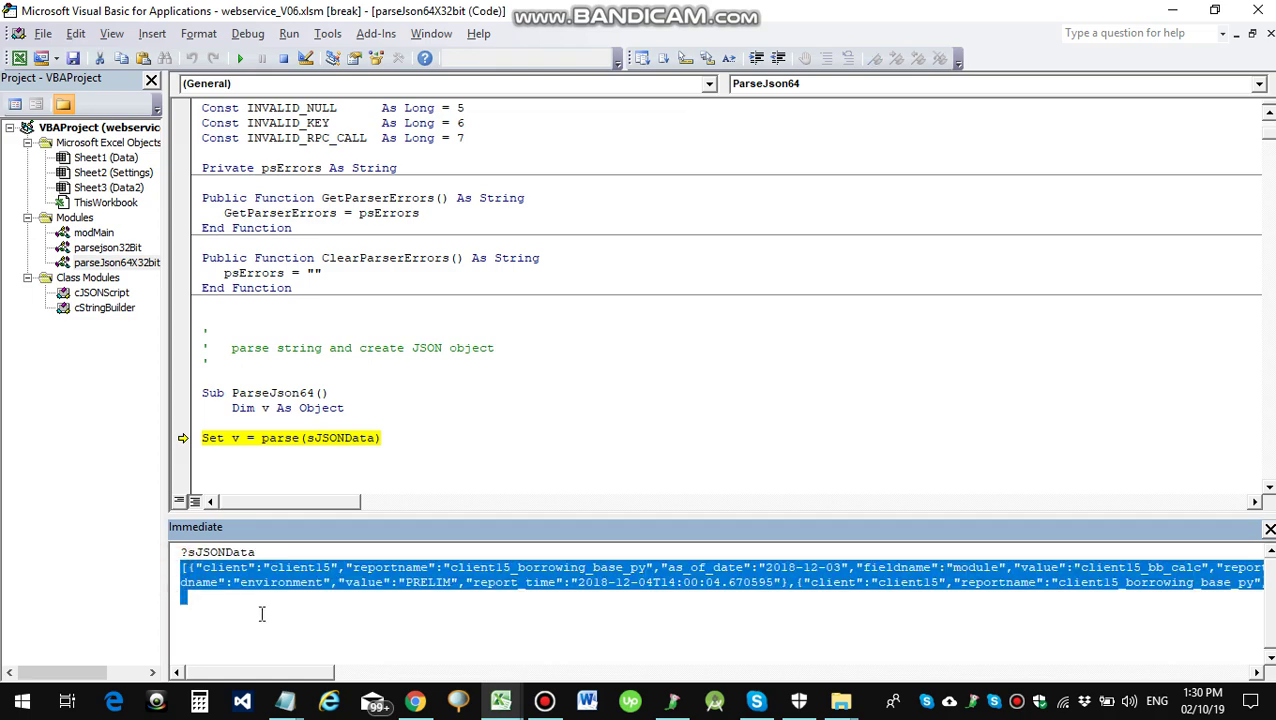
pyautogui.click(415, 701)
pyautogui.click(304, 198)
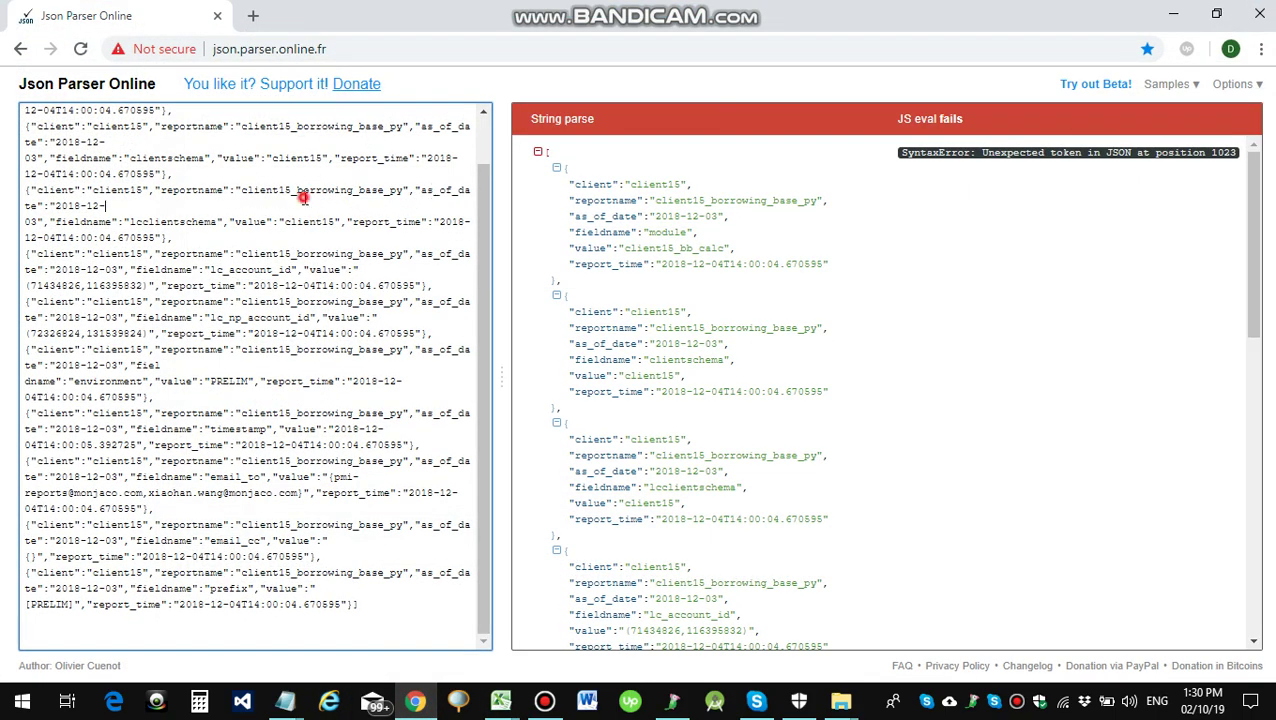
pyautogui.hotkey('ctrl', 'a')
pyautogui.press('Delete')
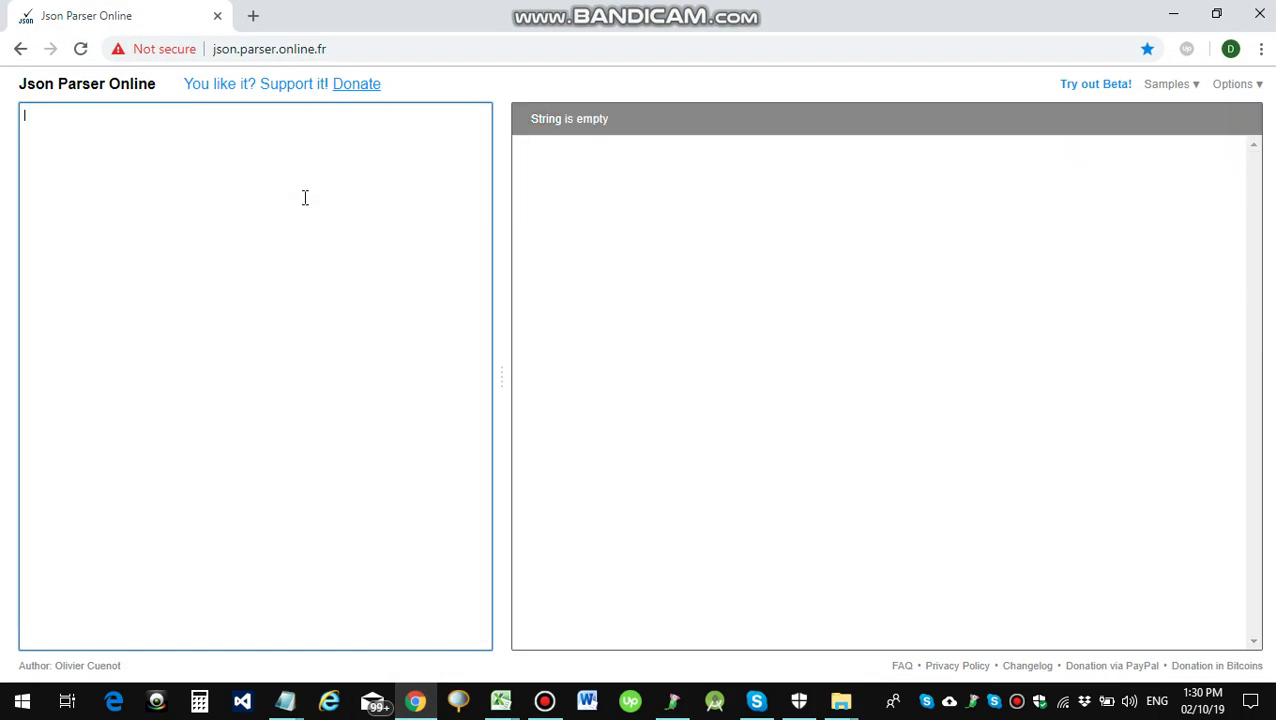
pyautogui.hotkey('ctrl', 'v')
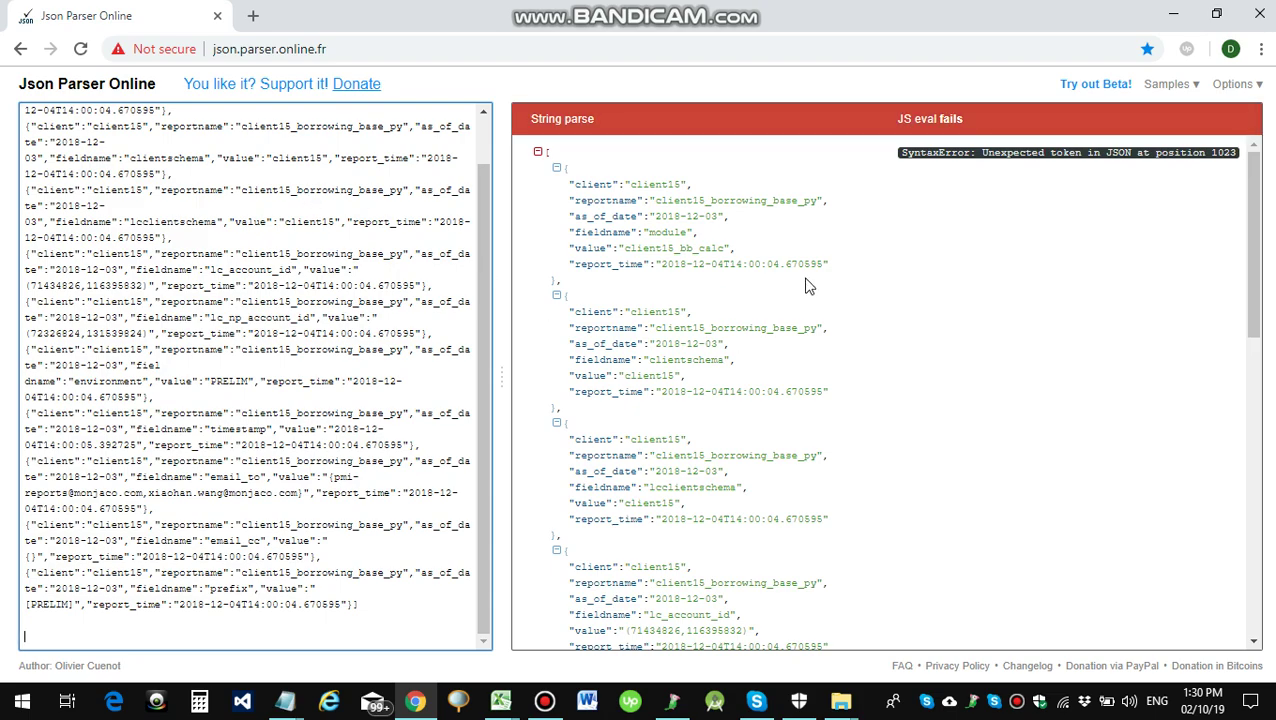
# - Examine the parsed JSON records through the last one, and return to the parse(sJSONData) line in the VBA editor
pyautogui.click(710, 268)
pyautogui.scroll(-4, 809, 356)
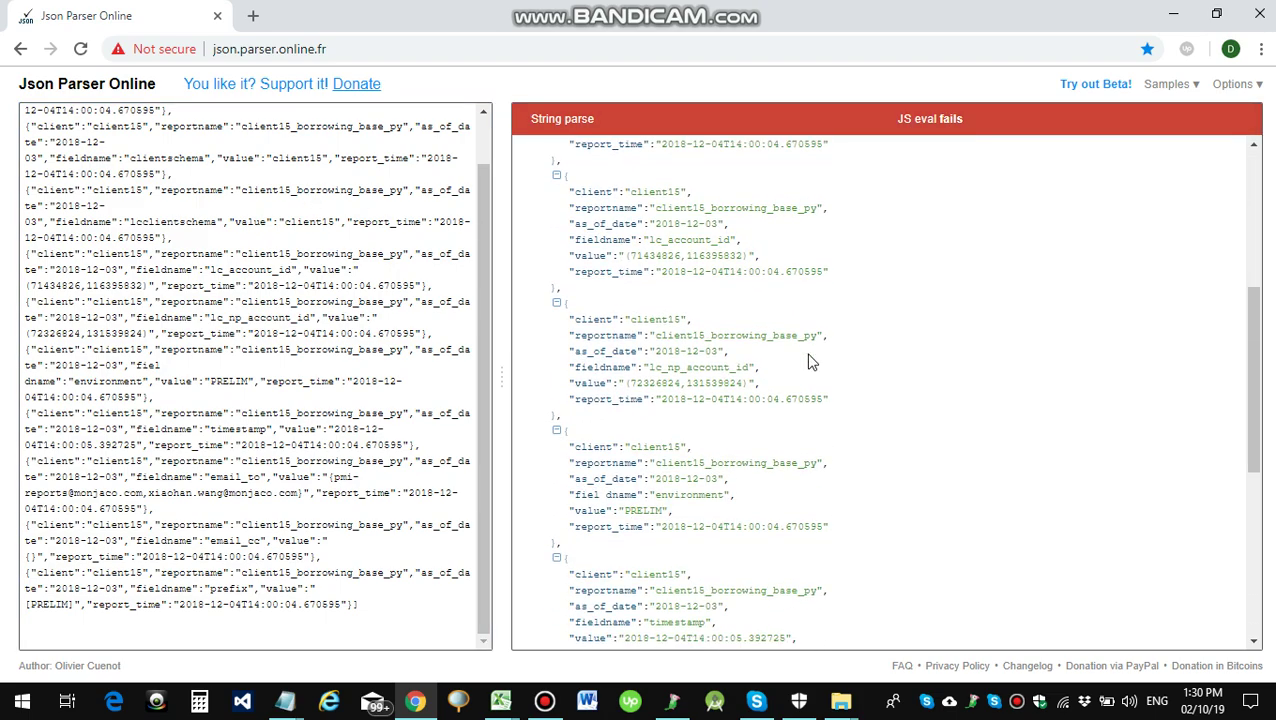
pyautogui.scroll(-5, 812, 362)
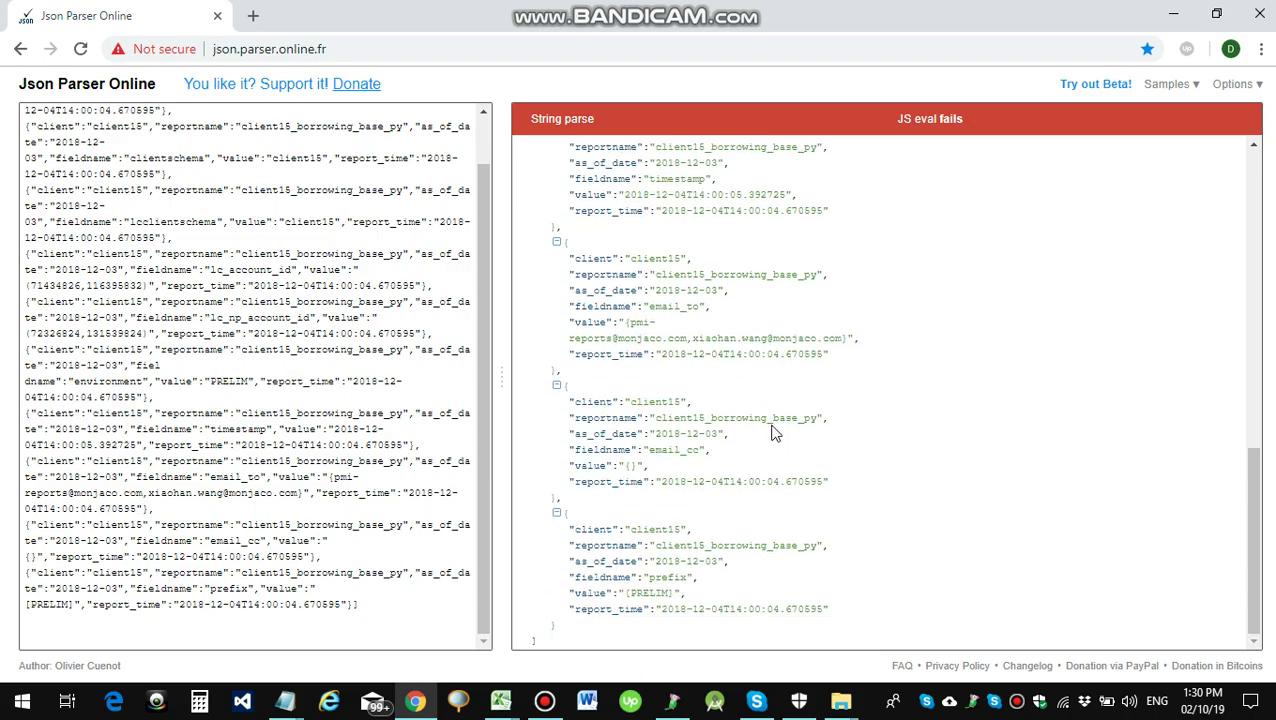
pyautogui.click(1172, 14)
pyautogui.click(390, 420)
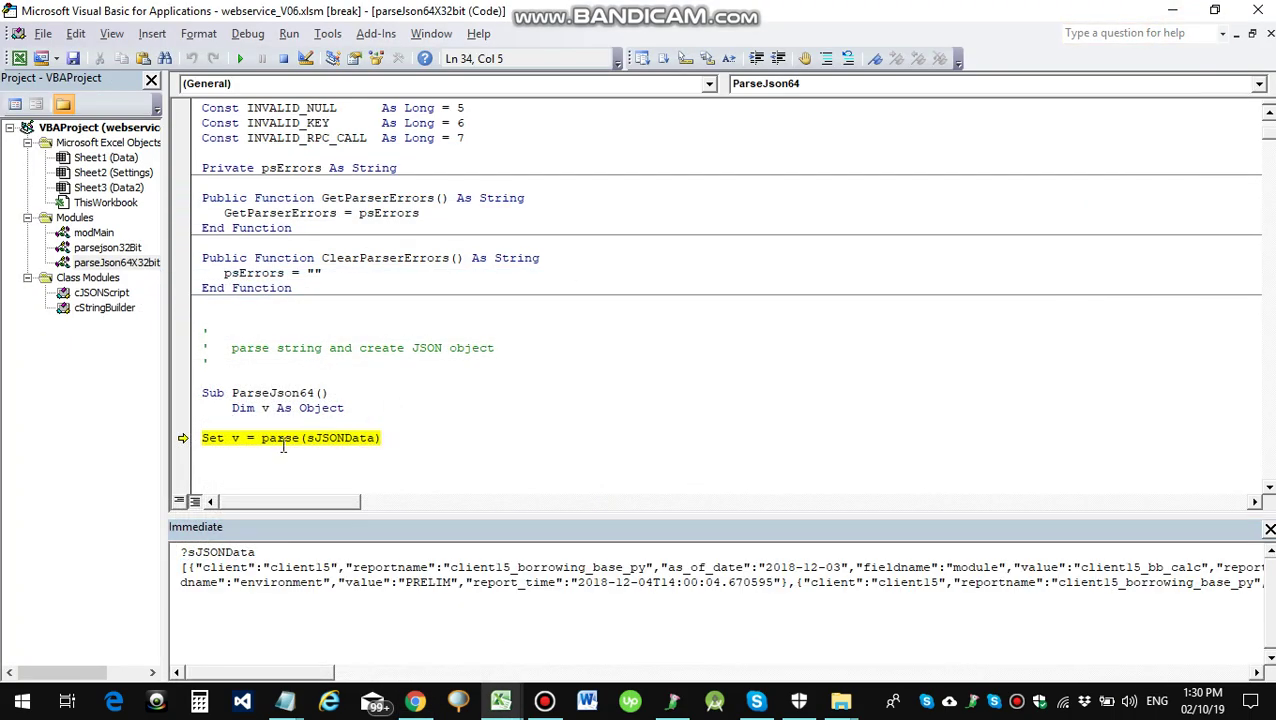
pyautogui.scroll(-2, 325, 423)
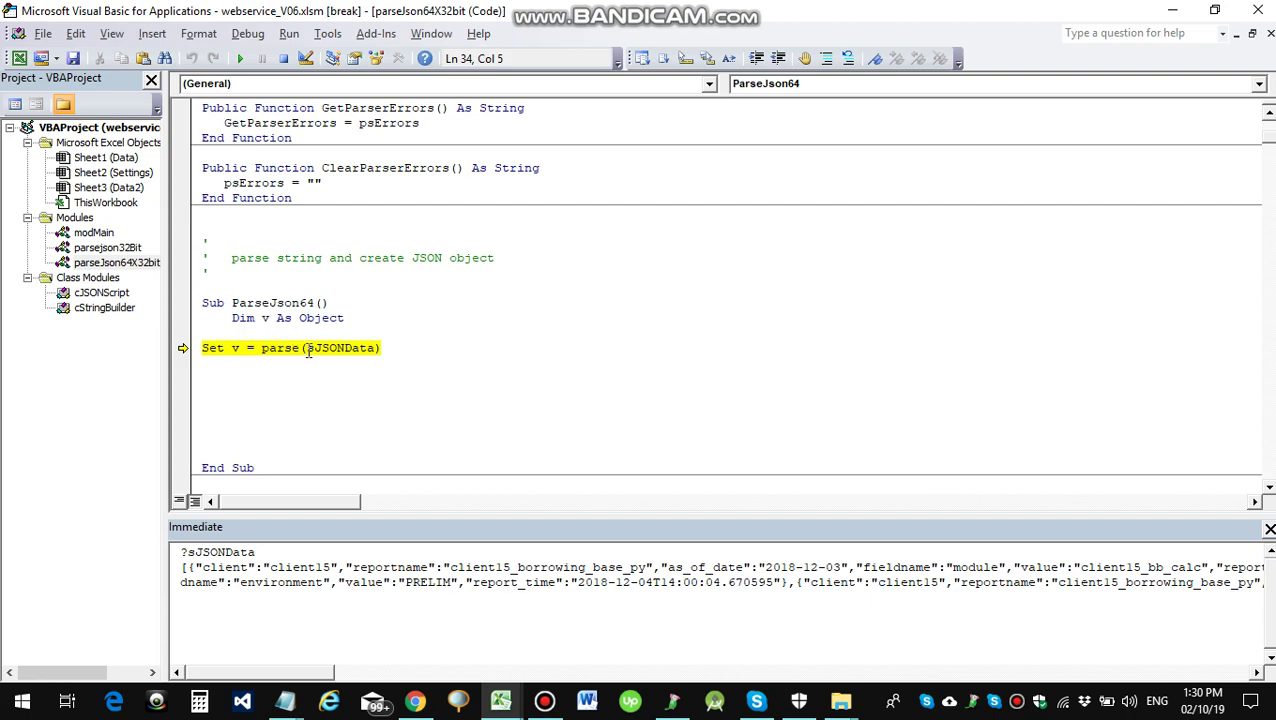
# - Switch to the Excel workbook to check the Data sheet while the macro is paused, and return to the VBA editor
pyautogui.moveTo(501, 703)
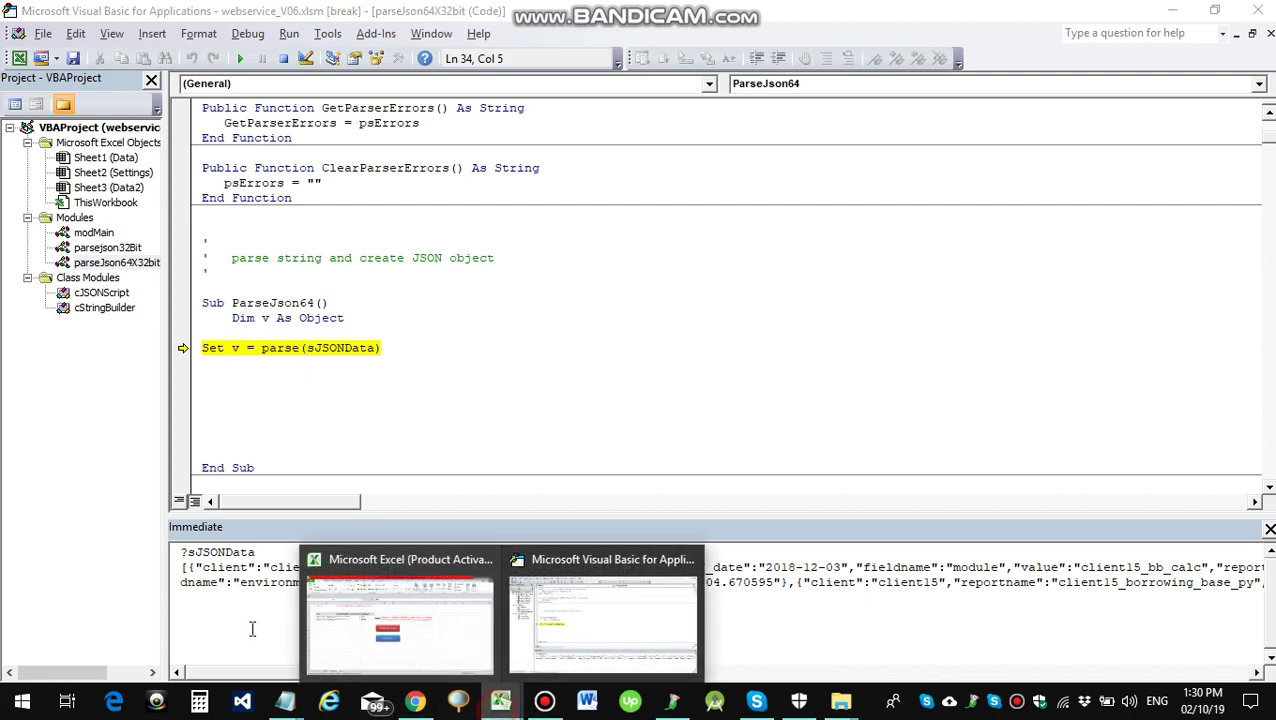
pyautogui.click(327, 630)
pyautogui.click(80, 652)
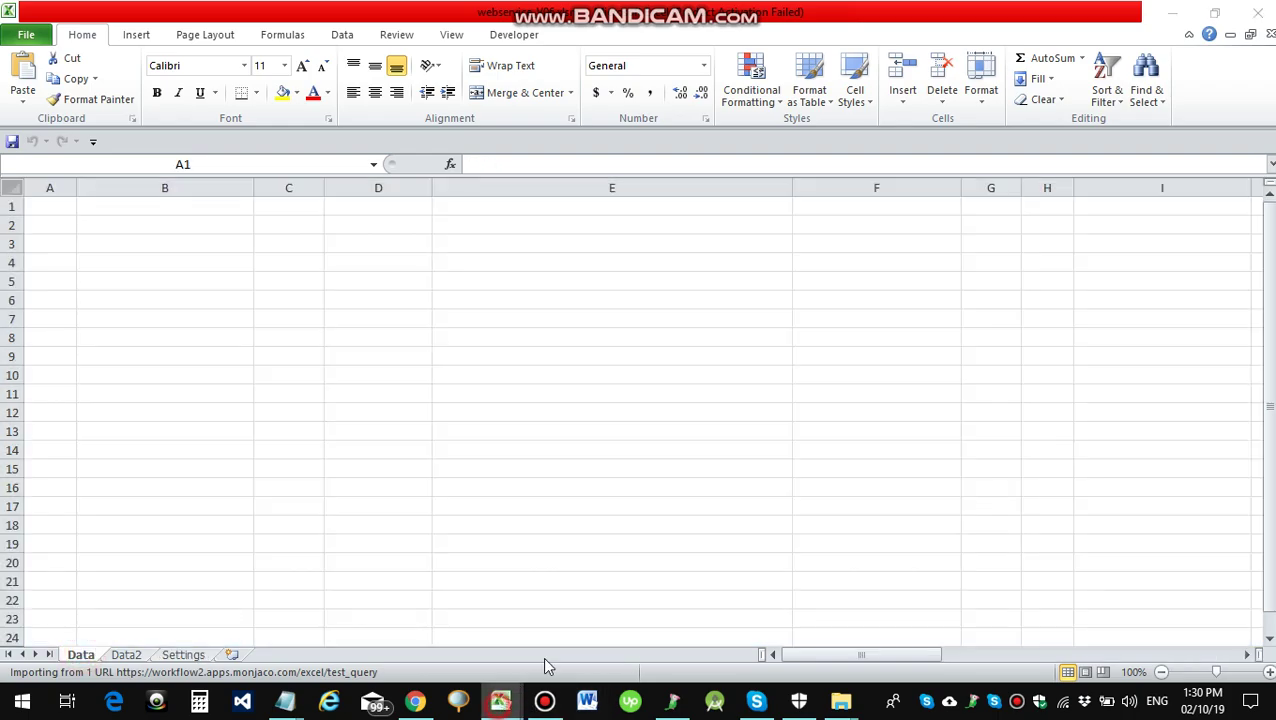
pyautogui.moveTo(505, 703)
pyautogui.click(547, 640)
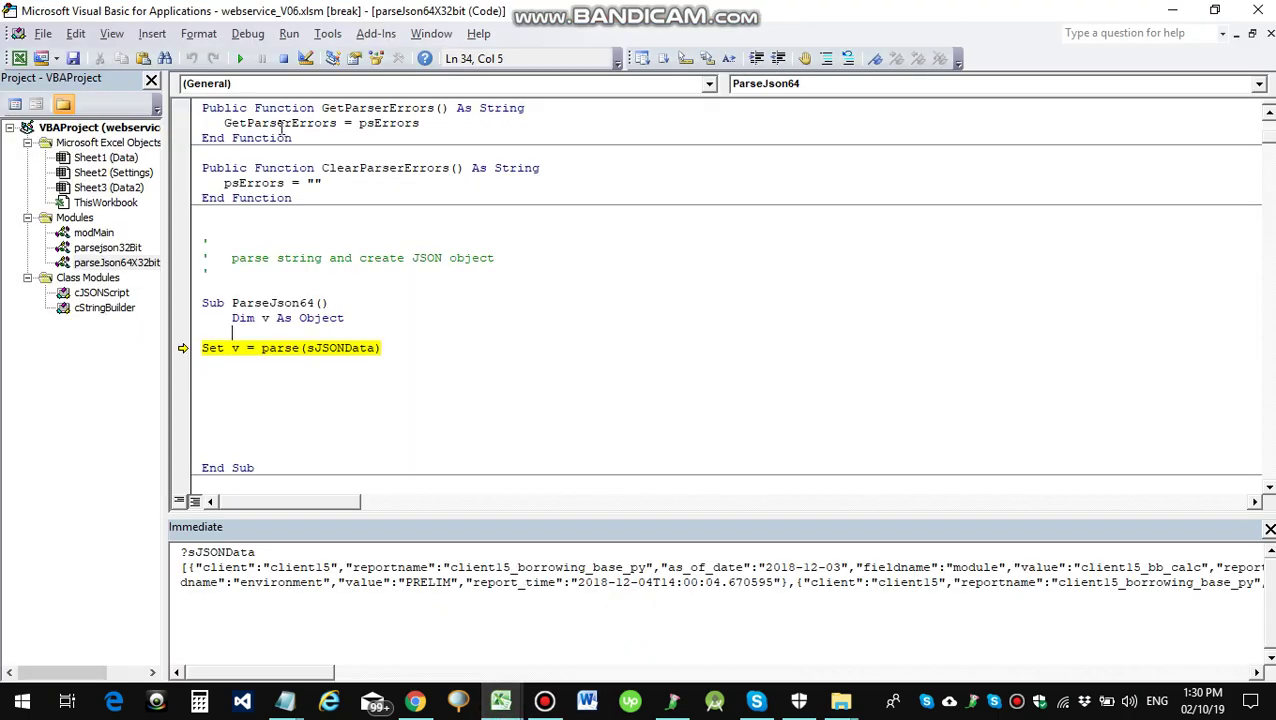
# - Continue the paused macro through the remaining breakpoints to the end of the import, and dismiss the completion message
pyautogui.click(240, 60)
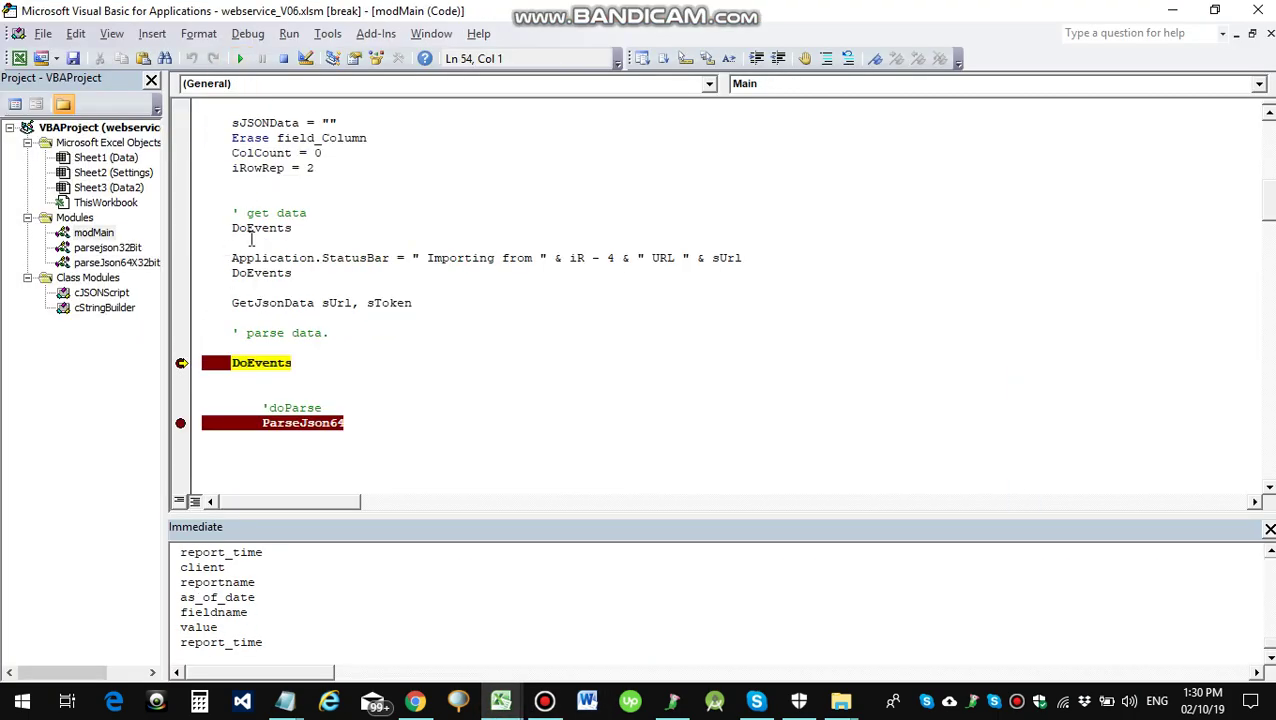
pyautogui.click(240, 60)
pyautogui.click(240, 60)
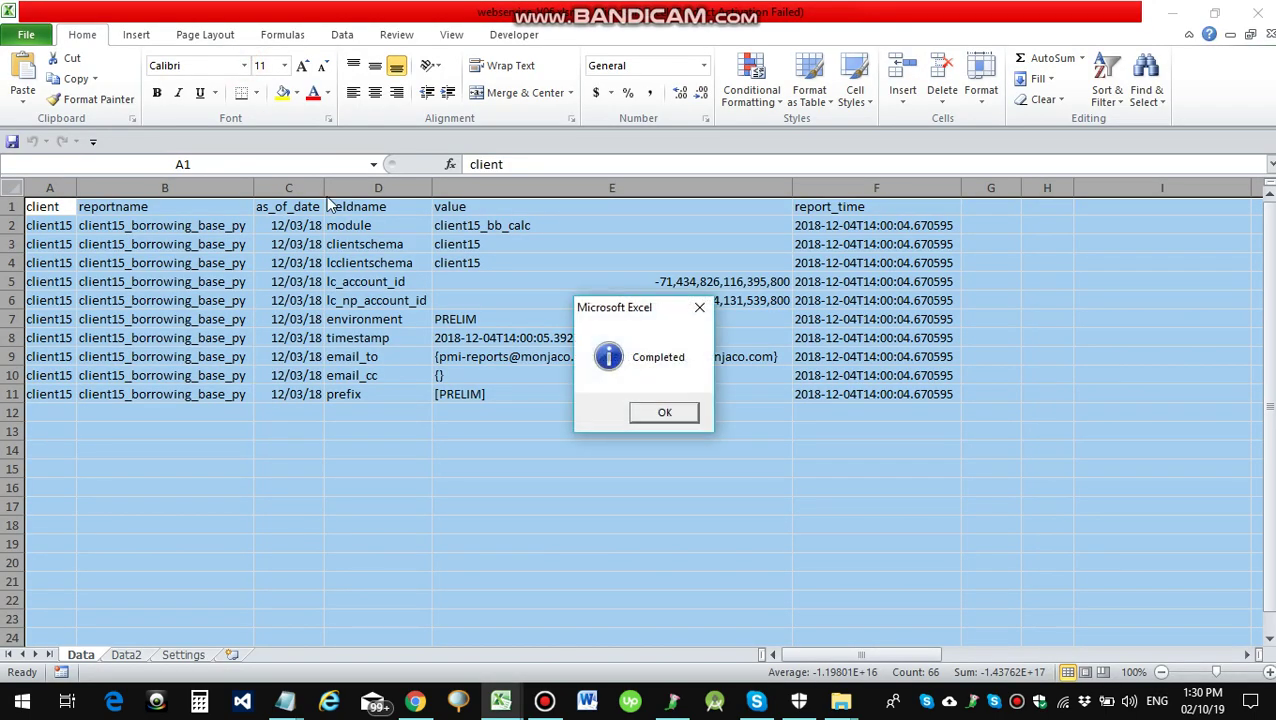
pyautogui.click(655, 412)
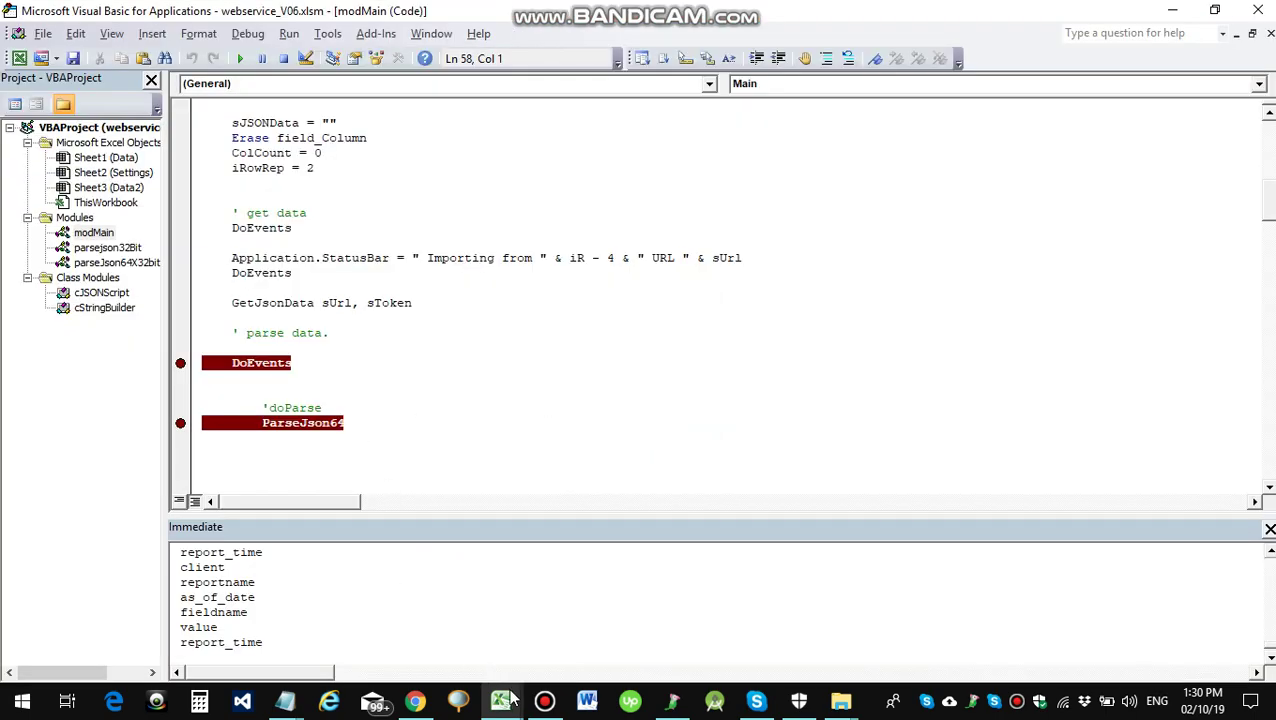
# - Switch to the Excel workbook and examine the imported records on the Data and Data2 sheets
pyautogui.moveTo(501, 700)
pyautogui.click(435, 665)
pyautogui.click(188, 464)
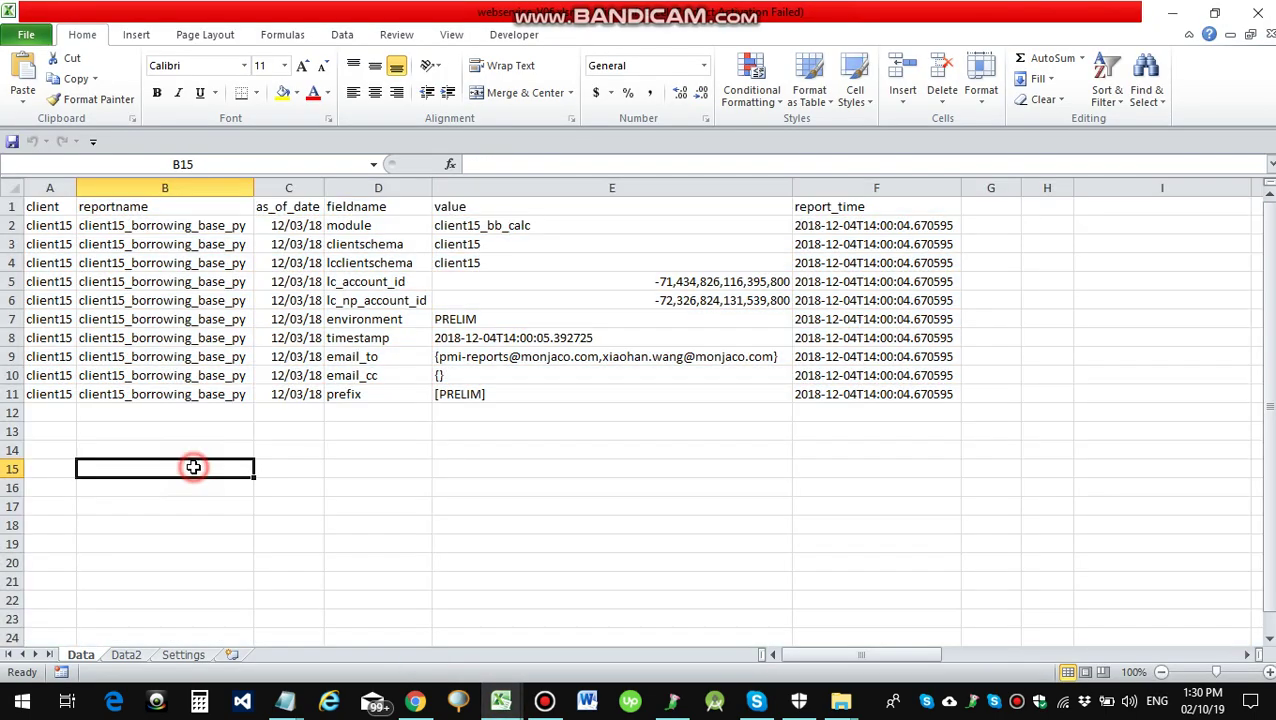
pyautogui.click(51, 224)
pyautogui.click(128, 654)
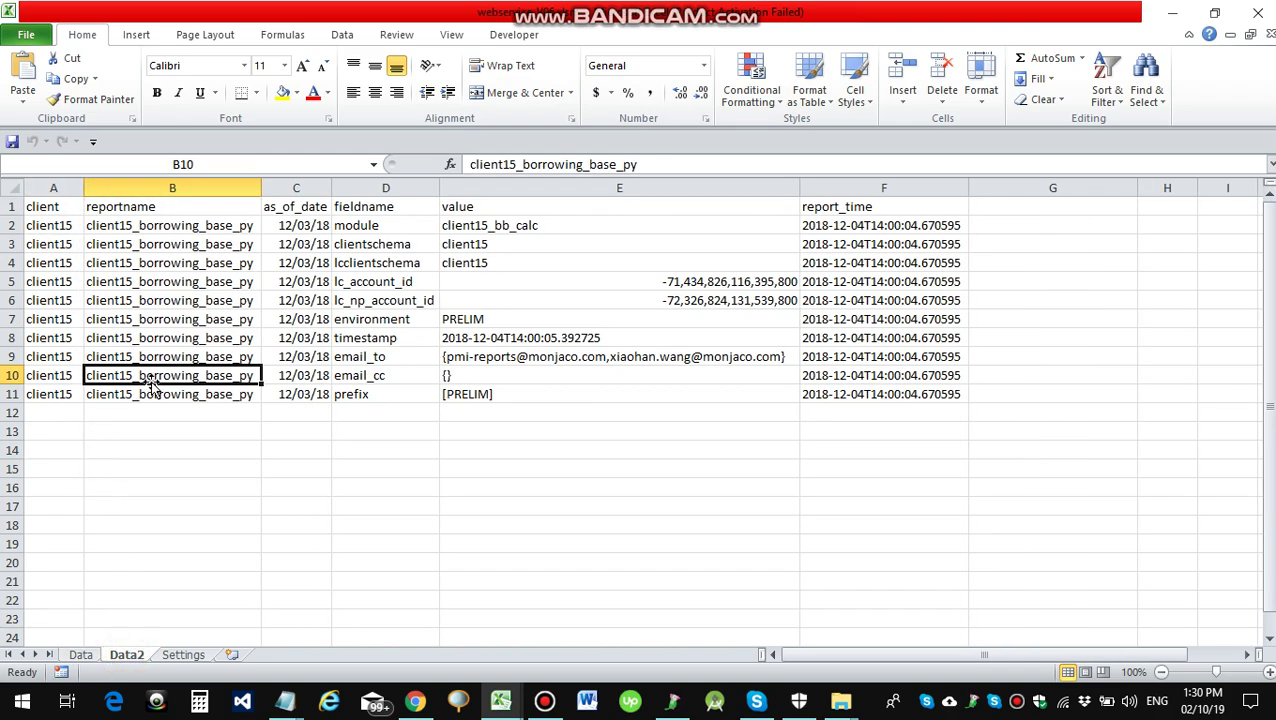